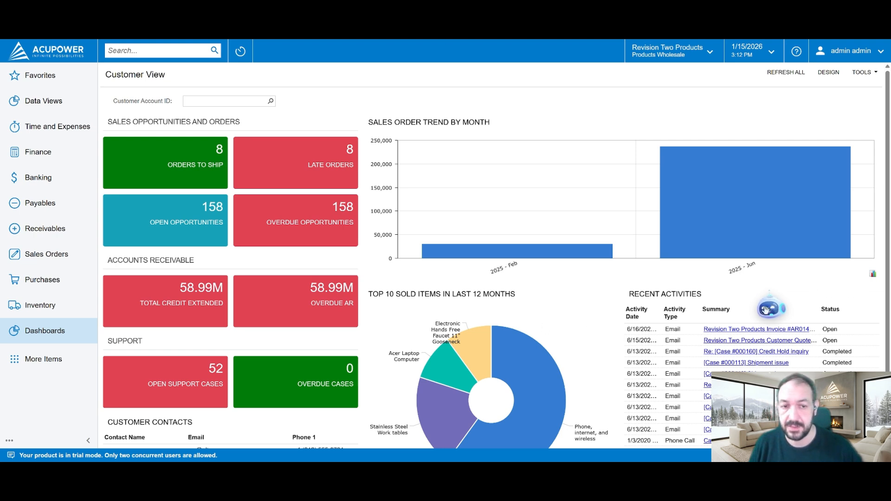
Step: Open the completed Westin Galleria Houston sales order dated 5/10/2024 from the Sales Orders list
left_click(64, 254)
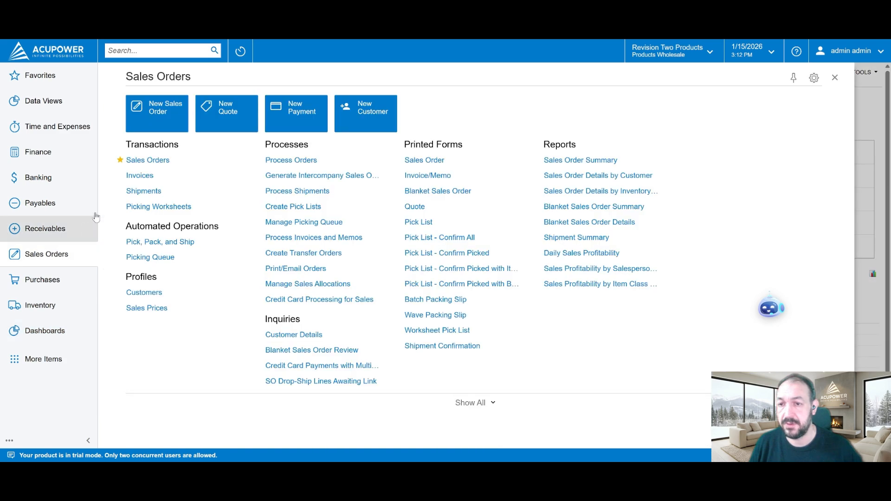
left_click(135, 160)
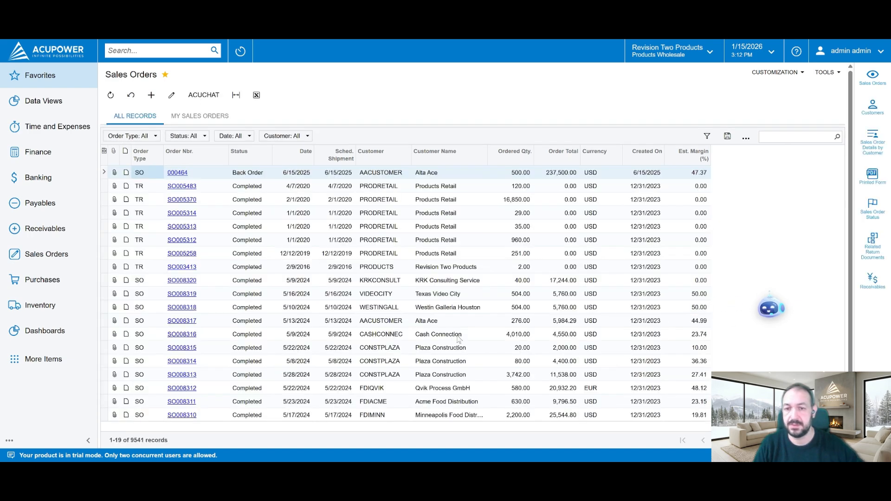
left_click(174, 308)
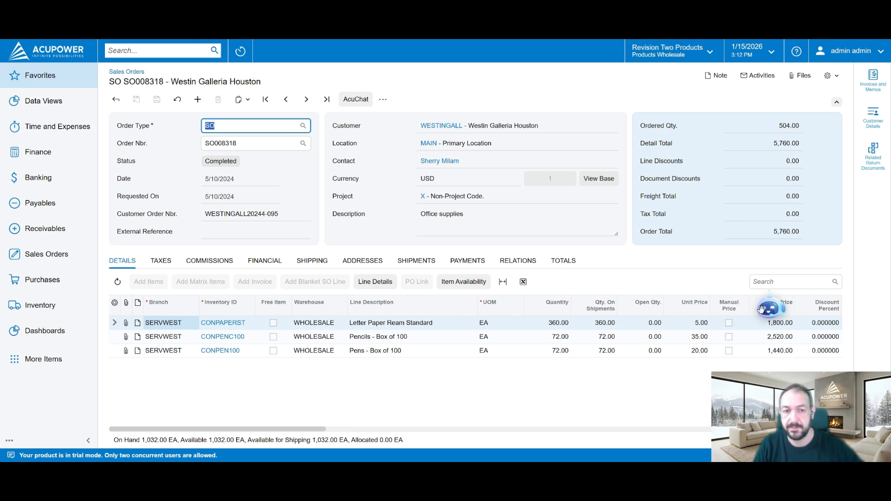
Step: Move the floating chat assistant down beside the last order line and open its chat window, ready for a message
left_click_drag(763, 310, 744, 365)
left_click(744, 365)
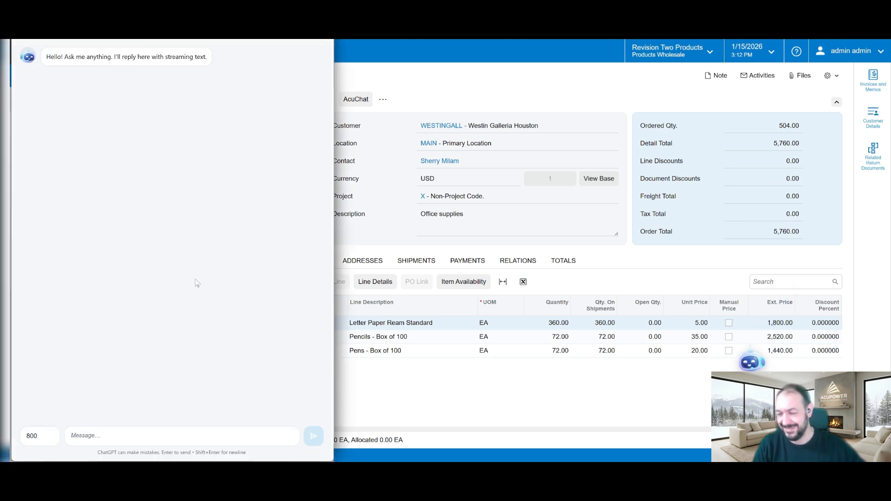
left_click(188, 433)
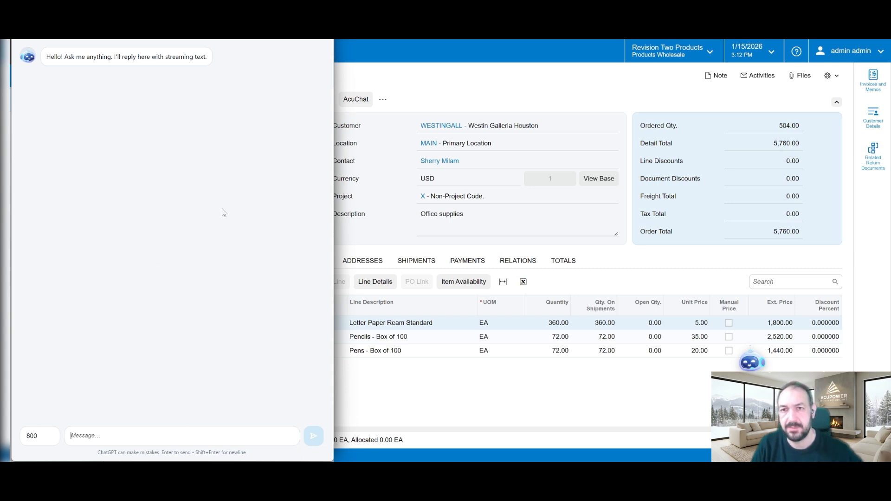
left_click(745, 361)
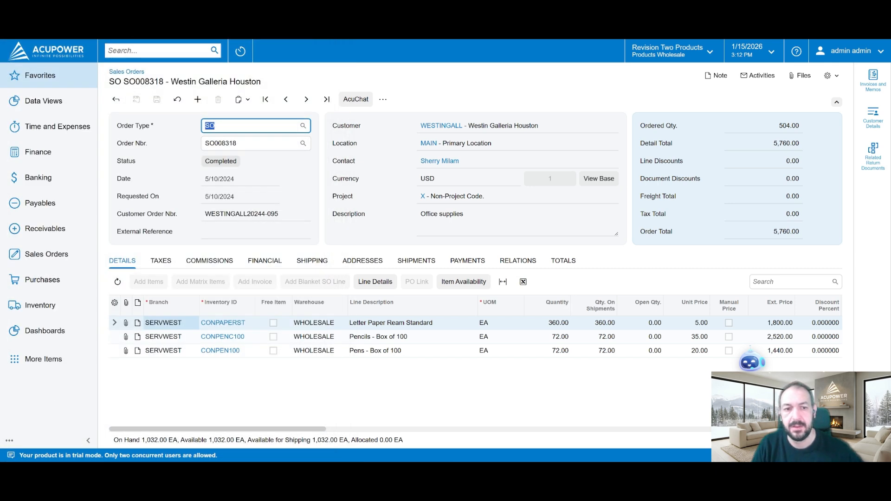
left_click(739, 360)
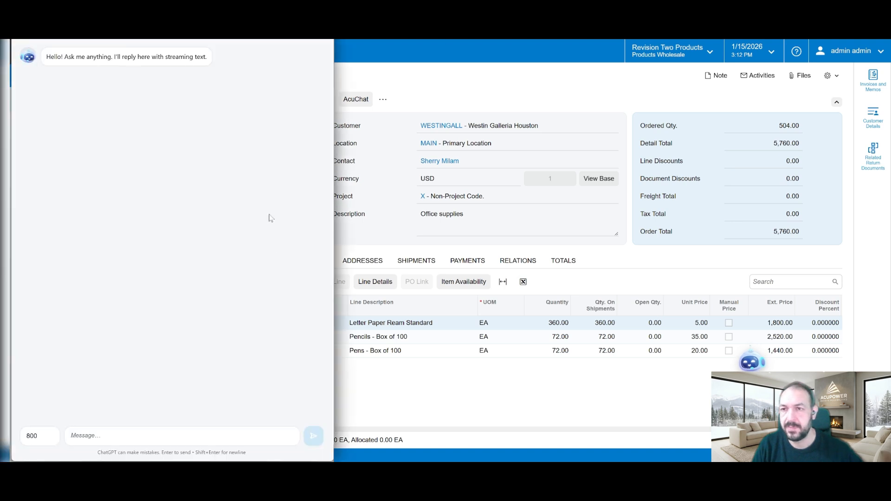
left_click(147, 435)
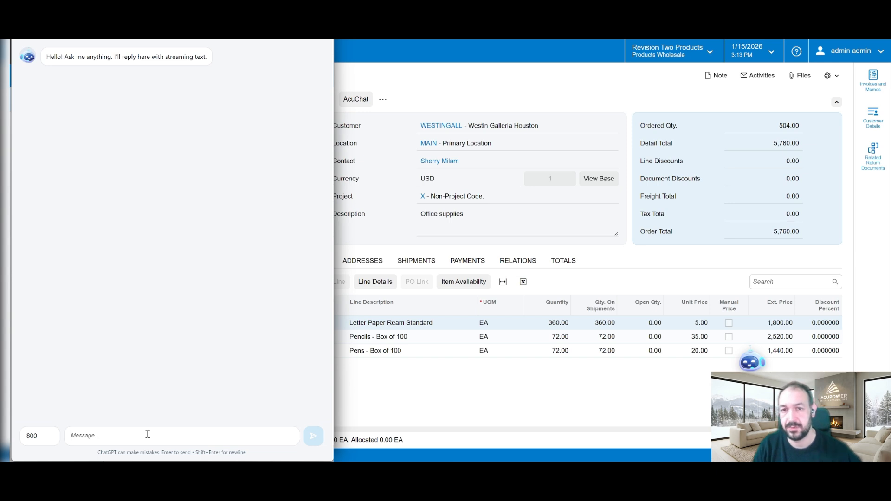
Step: Return to the sales order and copy the customer name Westin Galleria Houston from its header
left_click(446, 232)
left_click(447, 231)
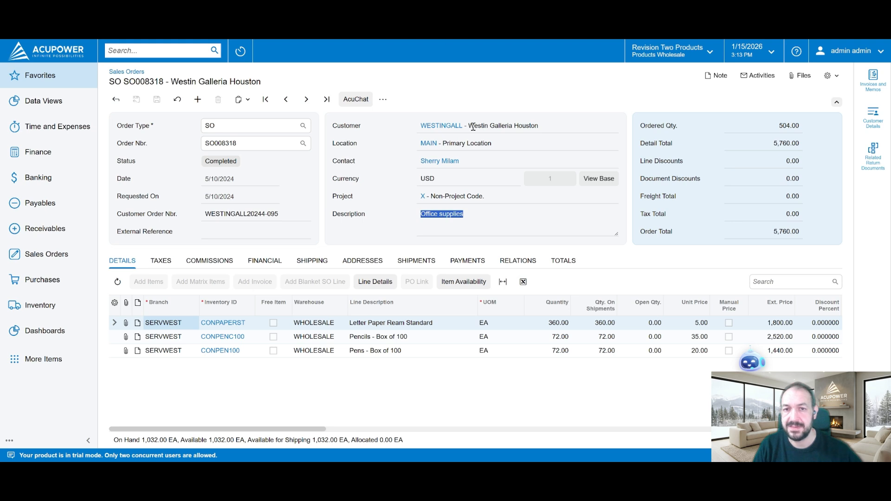
left_click_drag(472, 126, 530, 129)
right_click(529, 128)
left_click(540, 137)
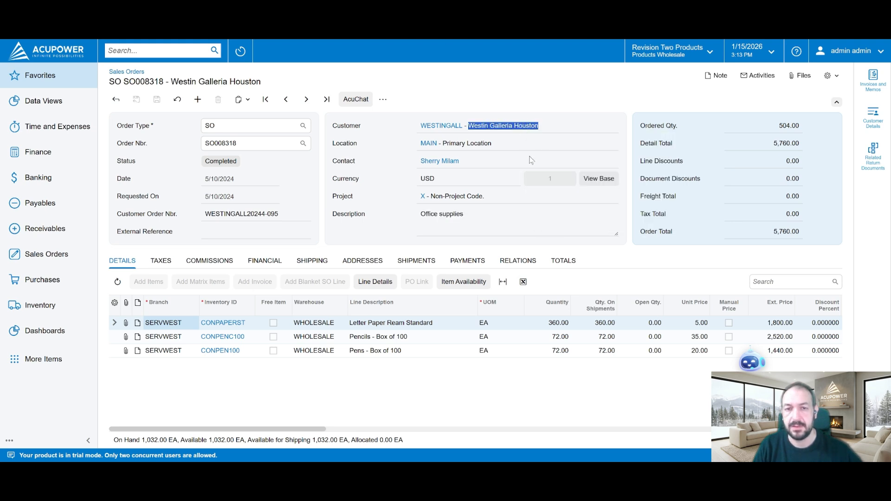
key("alt+Tab")
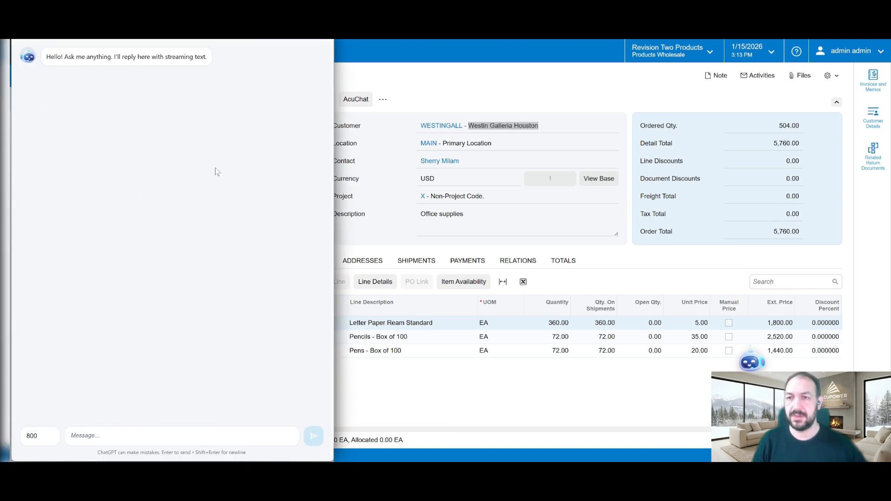
left_click(138, 434)
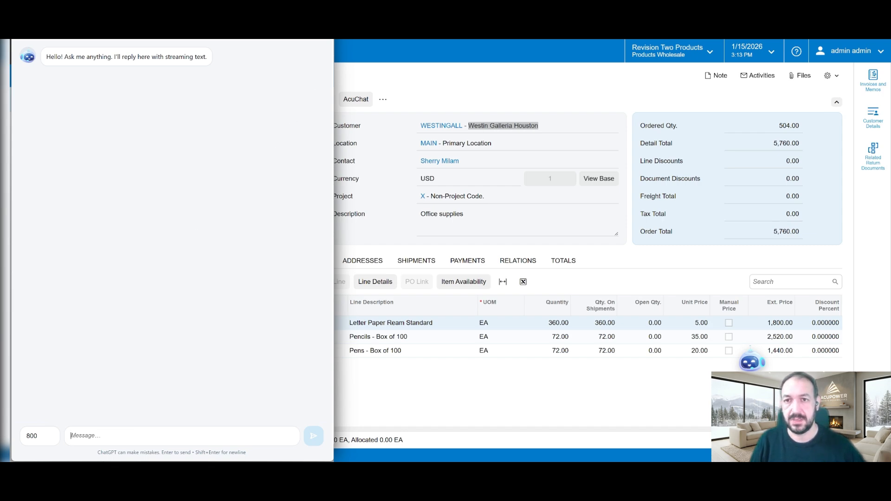
left_click(323, 19)
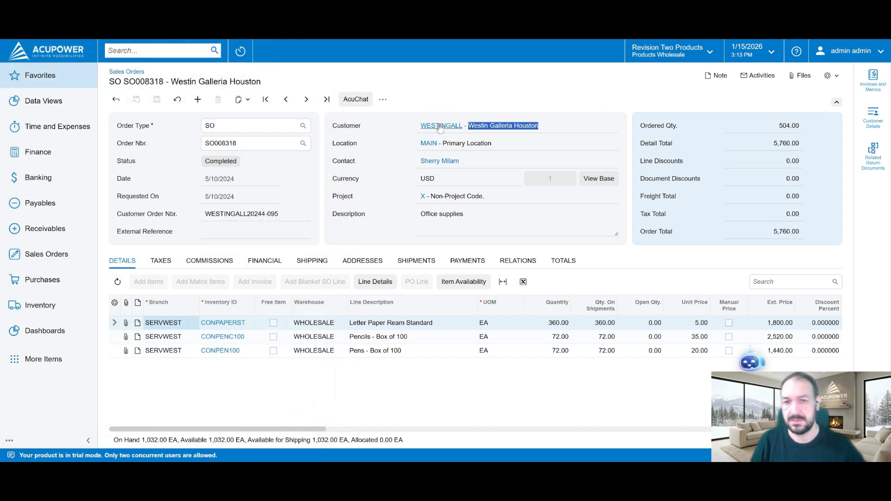
Step: Ask the chat assistant "hi, in which city Westin Galleria Houston is located", pasting in the copied customer name
left_click(751, 361)
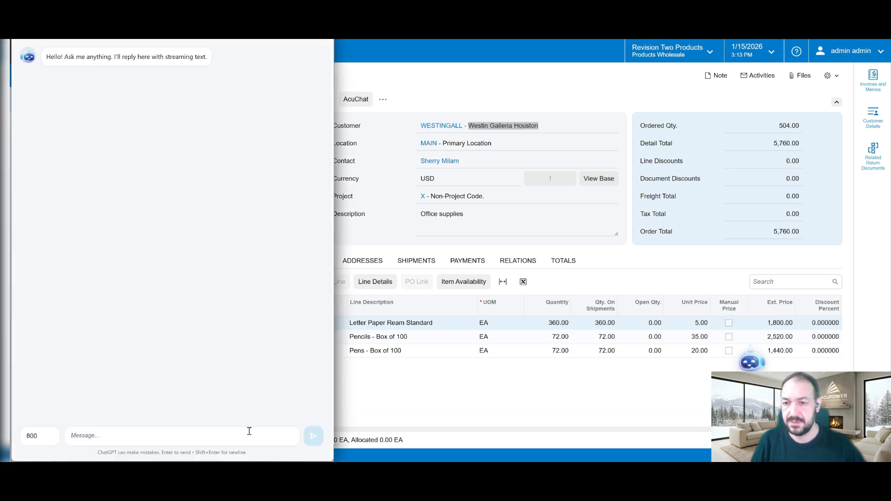
type("hi, in which city")
key("ctrl+v")
type("is locate")
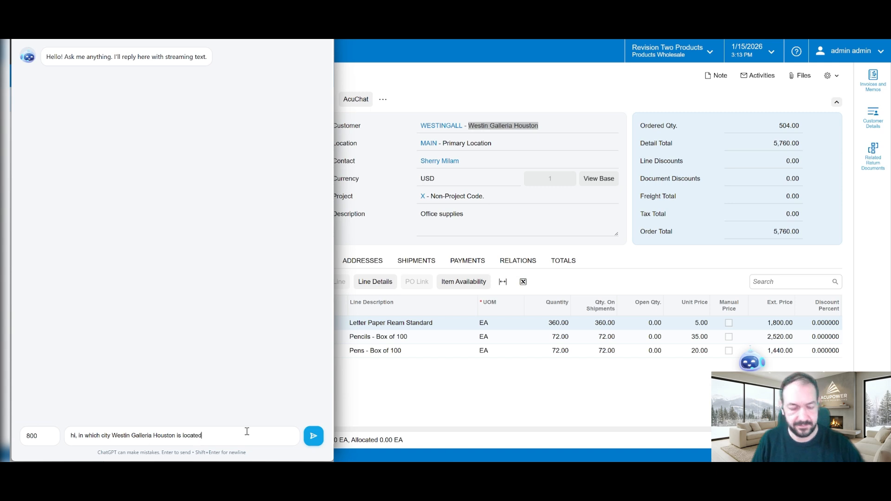
key("Return")
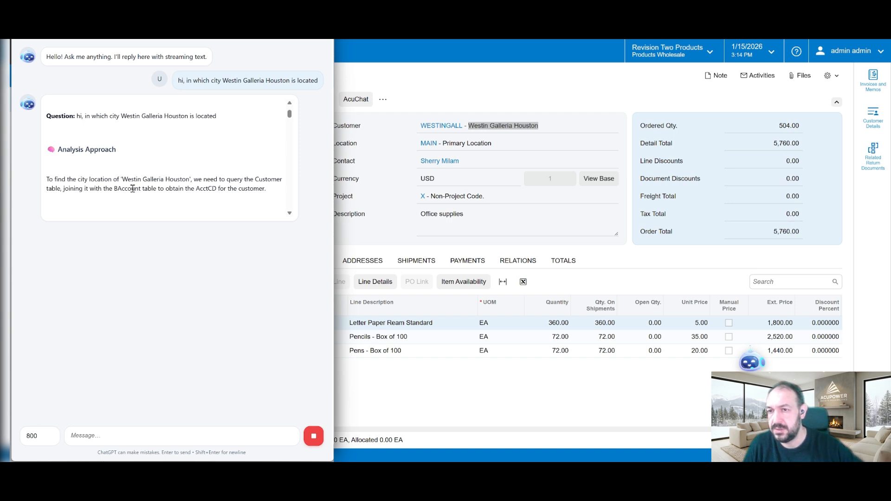
Step: Review the assistant's analysis approach, then expand and read the SQL query and Customer City results of Step 1
left_click_drag(194, 189, 237, 189)
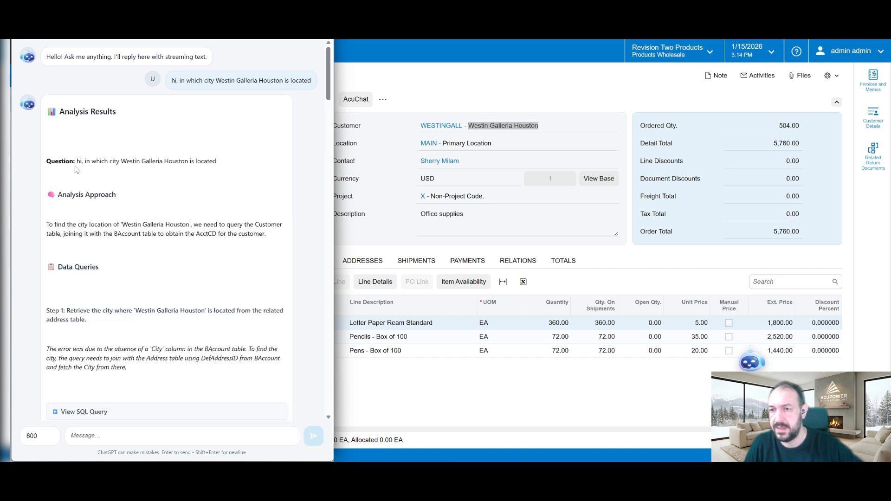
scroll(138, 237, "down", 3)
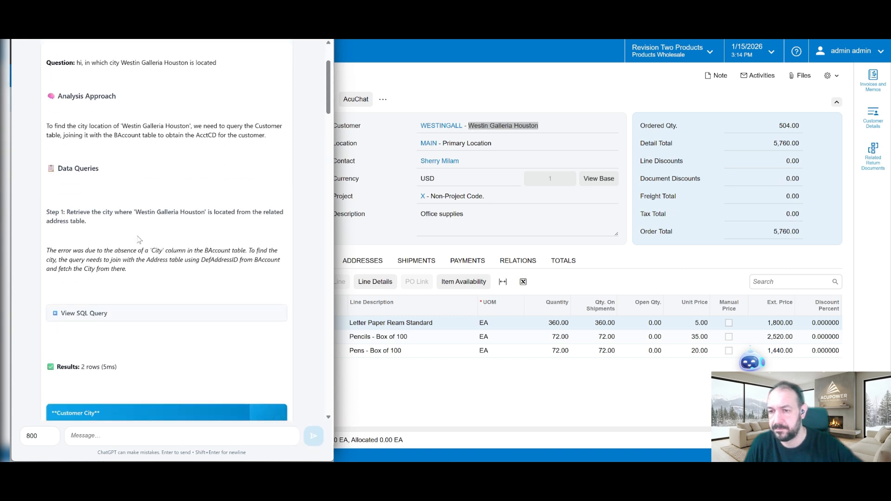
scroll(113, 214, "down", 1)
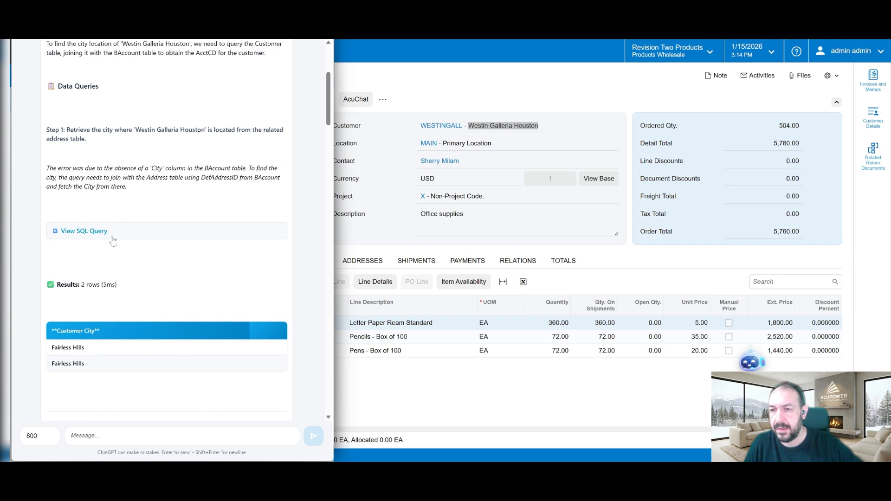
left_click(77, 232)
scroll(120, 268, "down", 2)
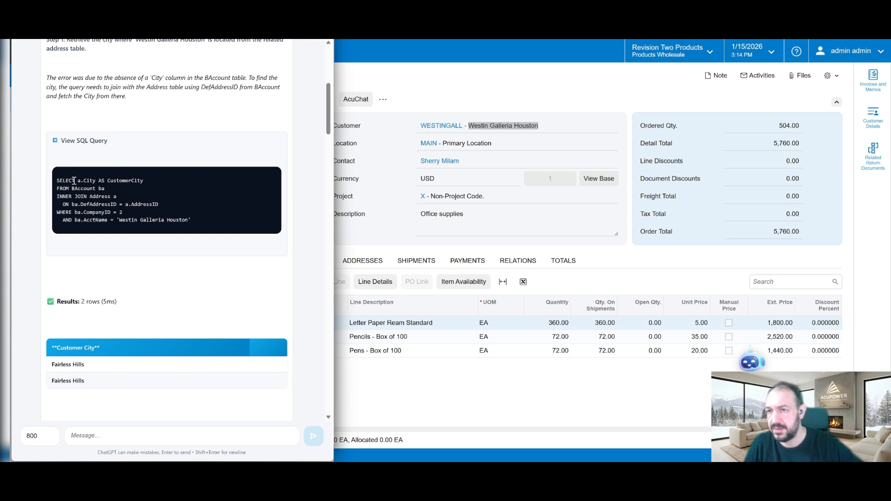
scroll(116, 260, "down", 2)
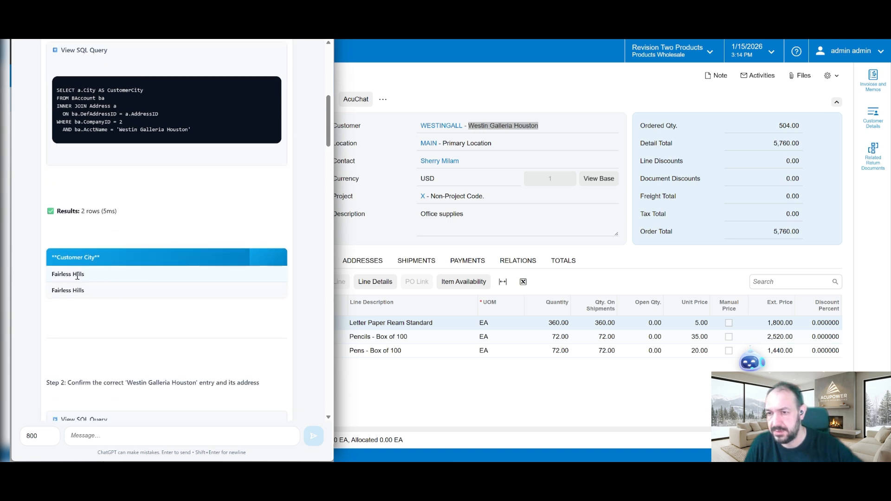
scroll(77, 277, "down", 1)
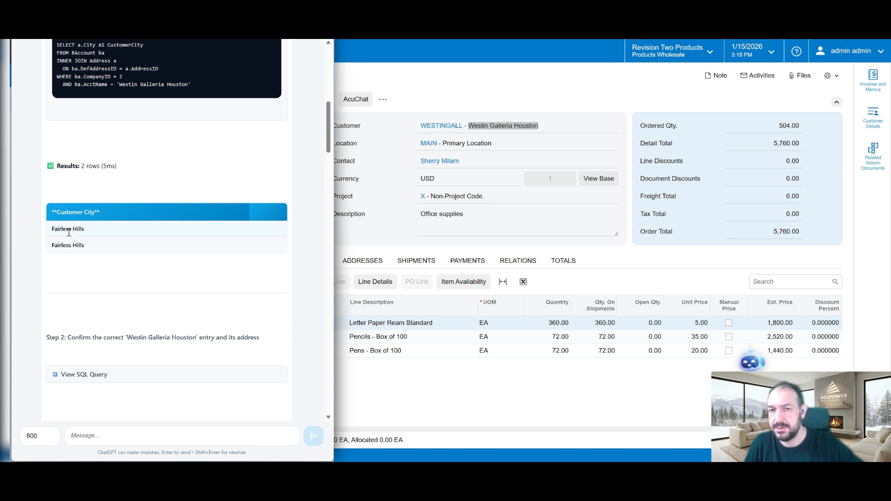
Step: Open the Westin Galleria Houston customer record beside the chat and compare its account address City with the assistant's results
left_click(508, 130)
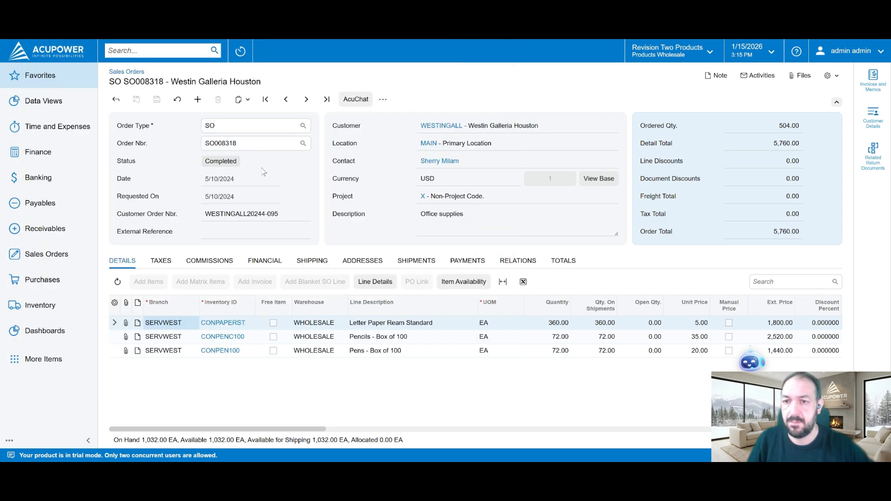
left_click_drag(246, 40, 601, 28)
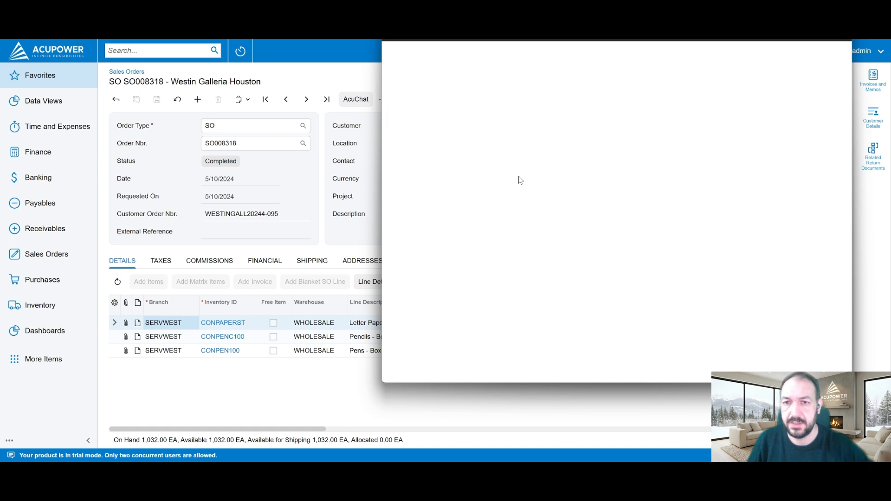
key("alt+Tab")
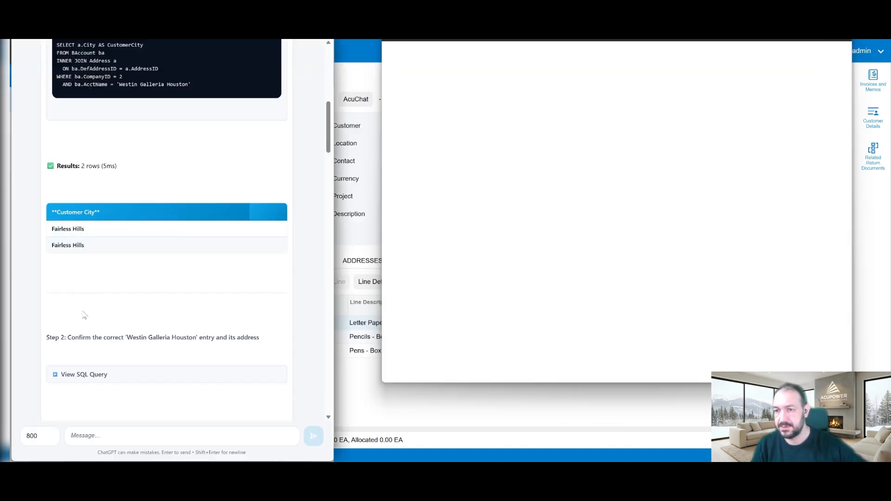
scroll(85, 312, "down", 2)
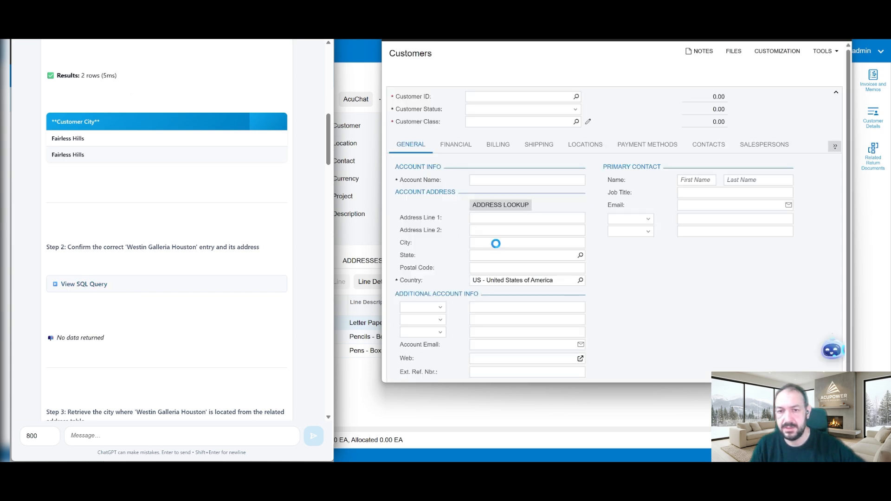
left_click(546, 243)
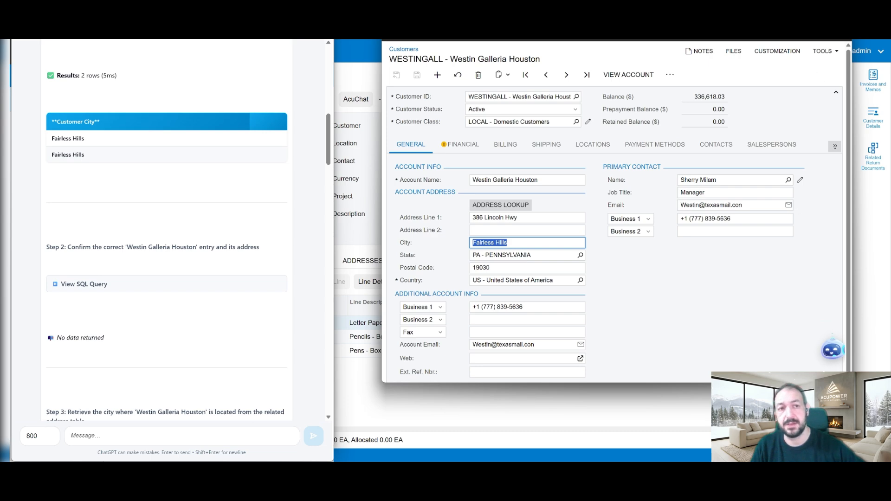
key("Escape")
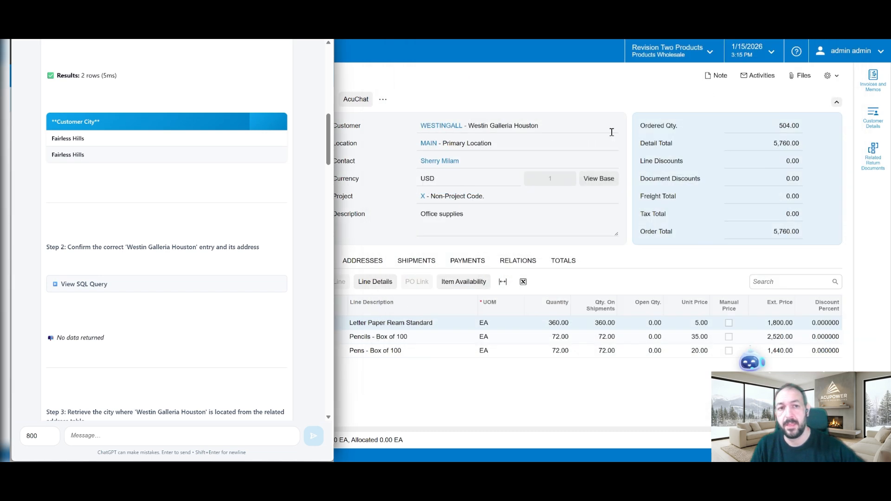
Step: Expand the SQL query of Step 2, examine the remaining analysis steps through to the Summary, and leave the chat window
left_click(85, 288)
scroll(96, 320, "down", 5)
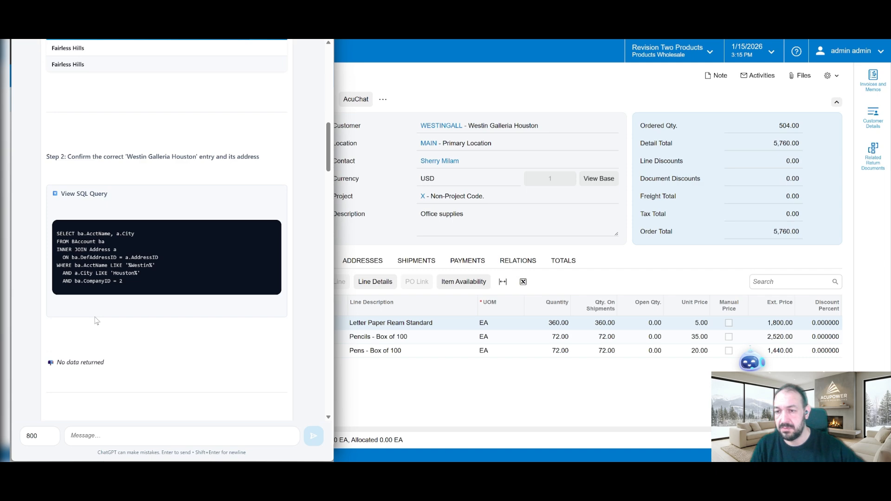
scroll(91, 304, "down", 4)
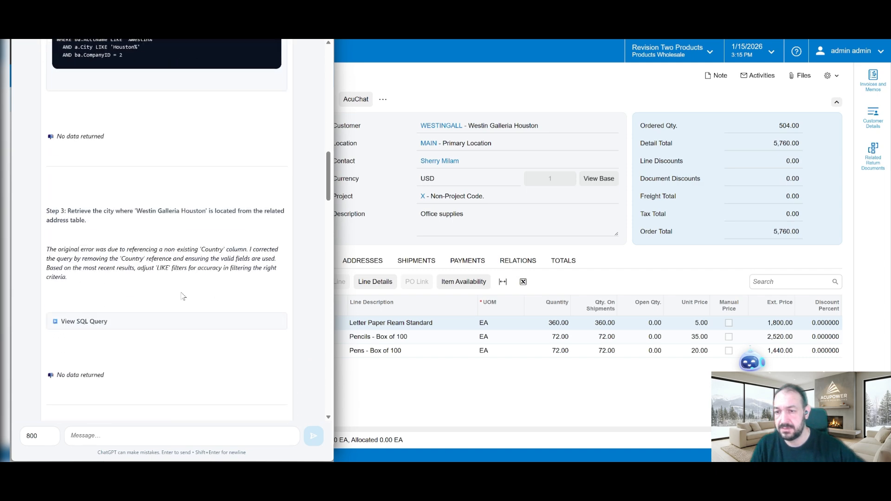
scroll(176, 300, "down", 13)
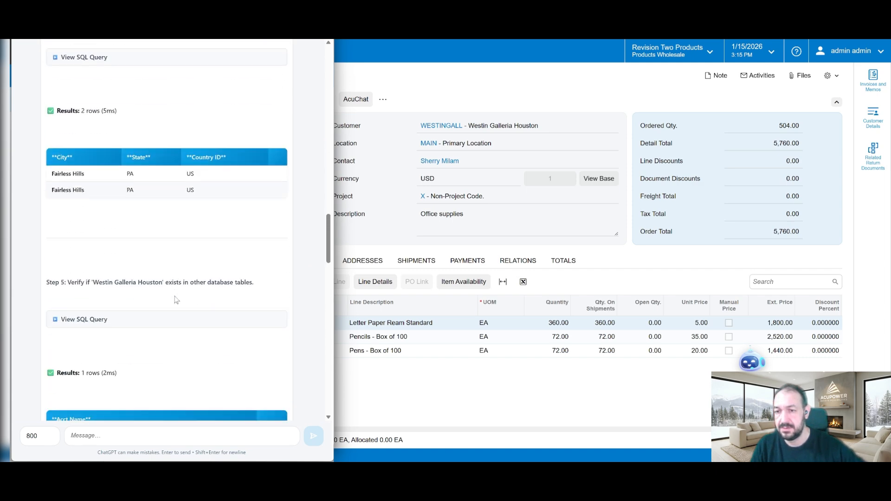
scroll(176, 300, "down", 12)
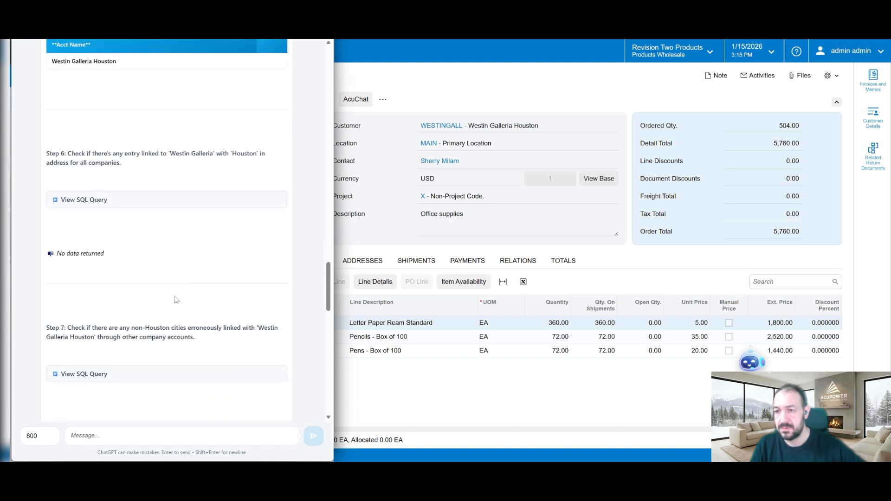
scroll(176, 300, "down", 1)
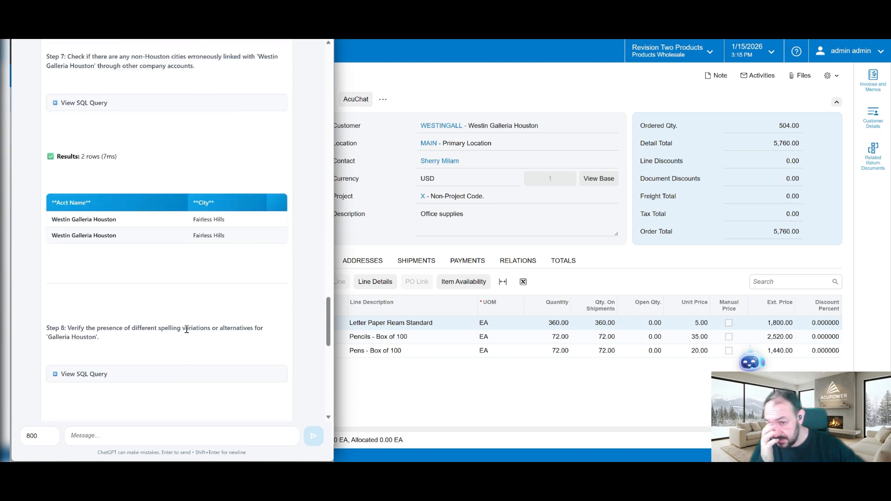
scroll(168, 339, "down", 9)
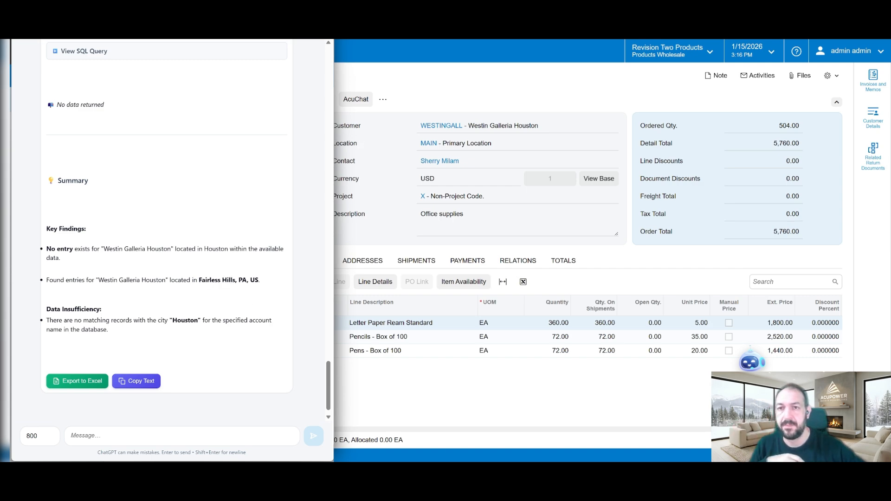
key("Escape")
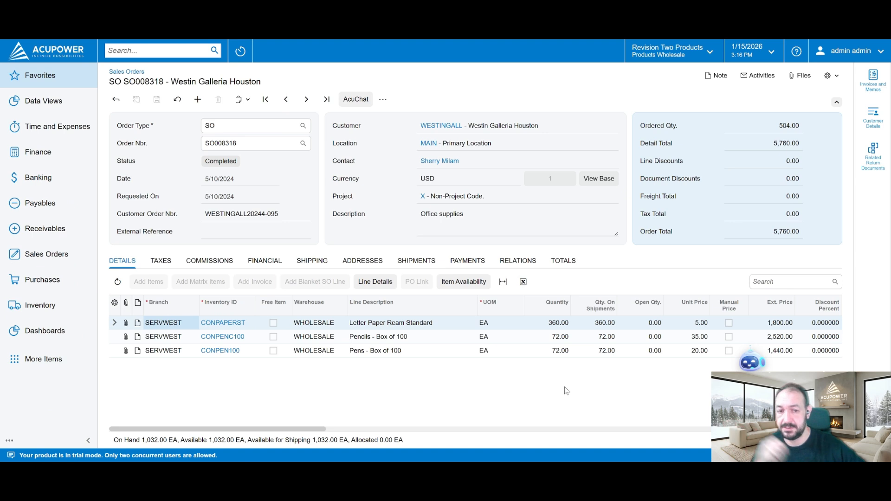
Step: Ask the chat assistant "give me top 20 products sold in the first quarter of 2025 and give infromation on sold quantity, profit margin and turnover"
left_click(750, 363)
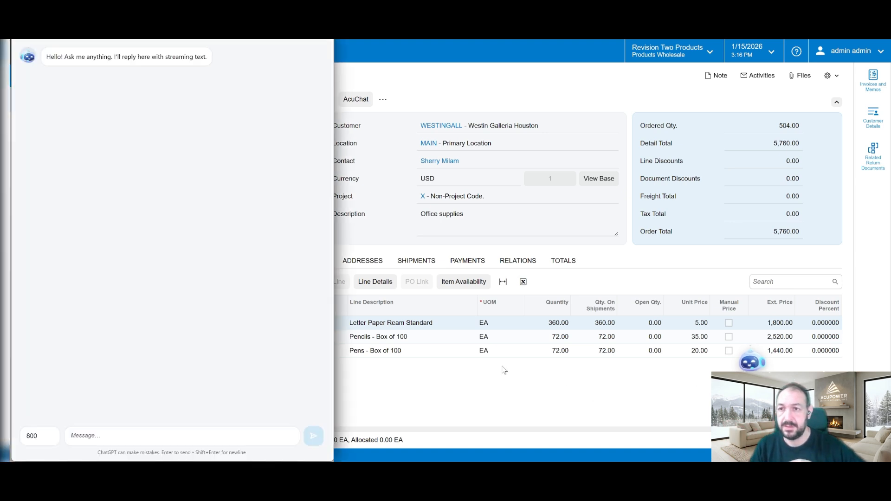
left_click(222, 437)
type("give me top ")
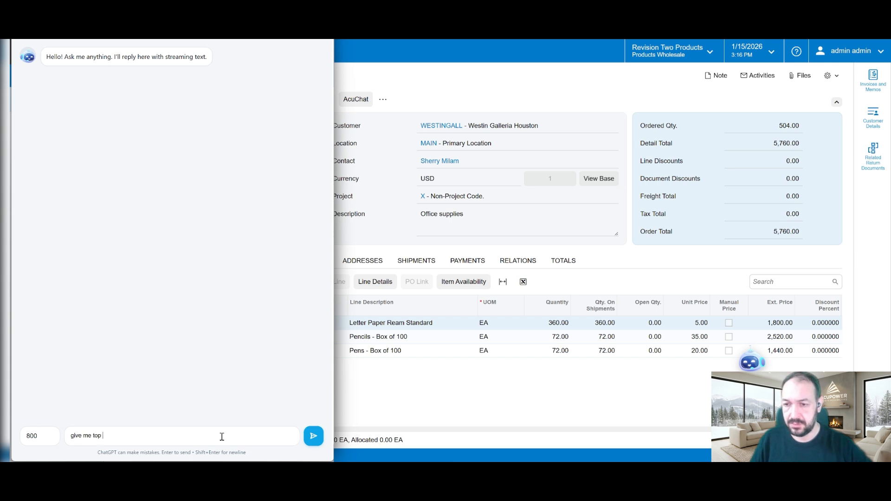
type("20")
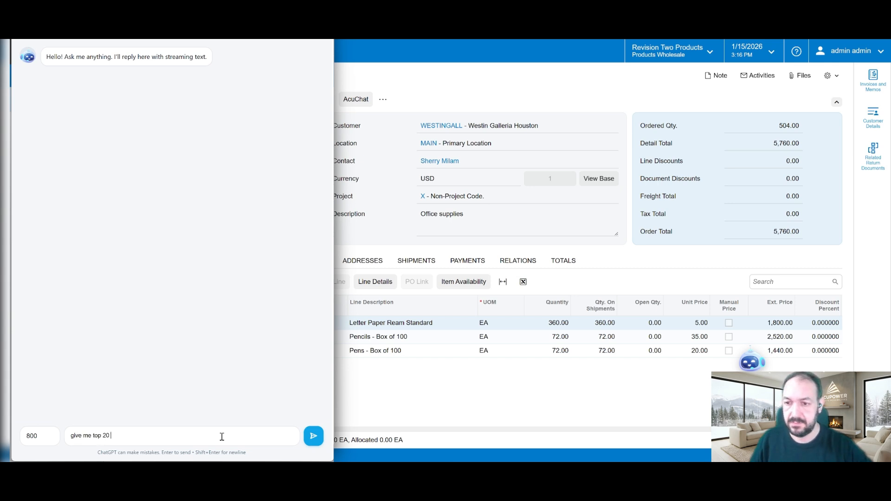
type(" products")
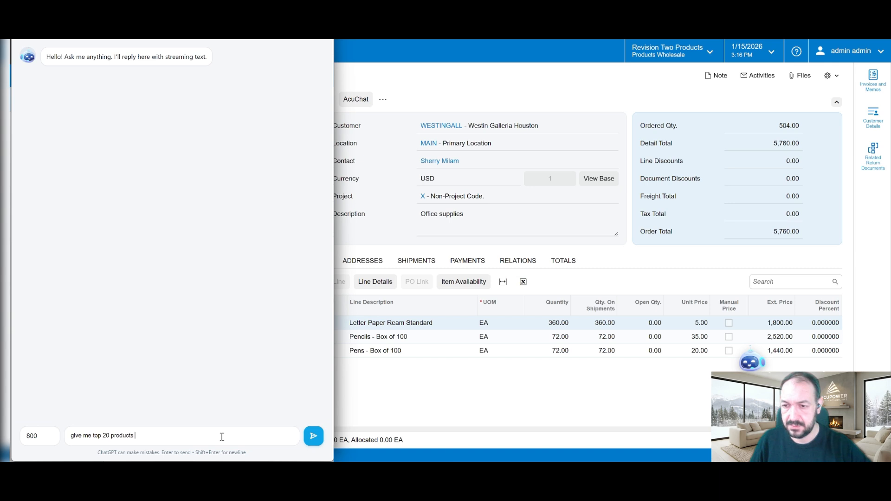
key("BackSpace")
key("BackSpace")
key("BackSpace")
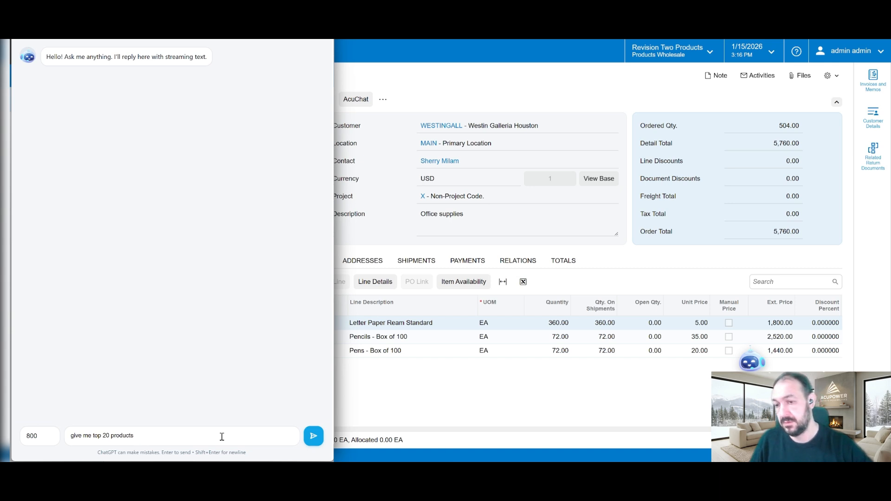
type("sold in the first quarter ")
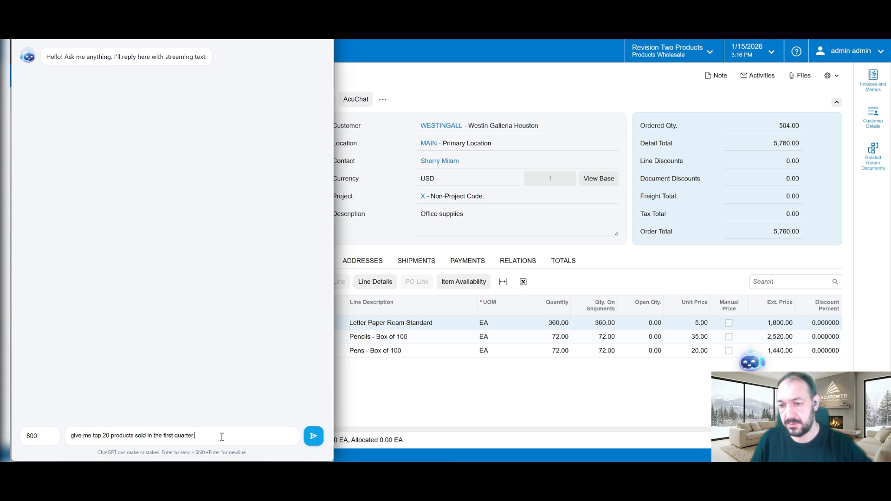
type("of 2022")
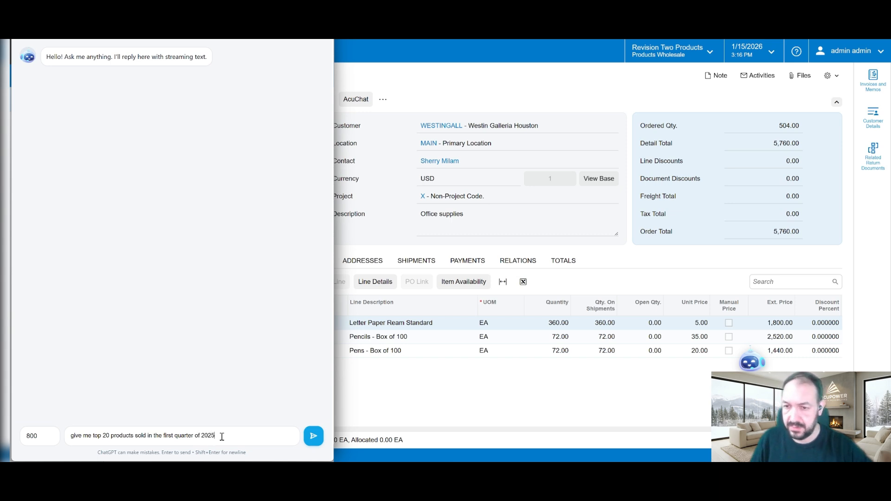
type(" an")
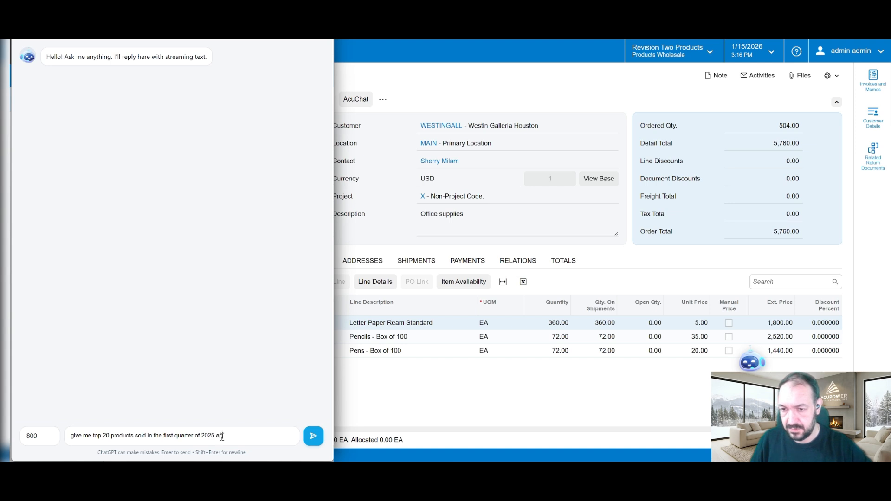
type("d give infromation")
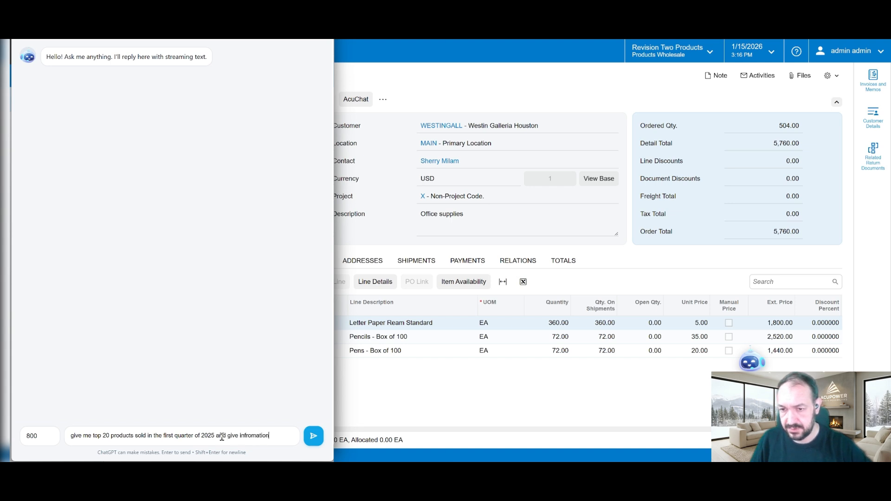
type(" on sold quantity")
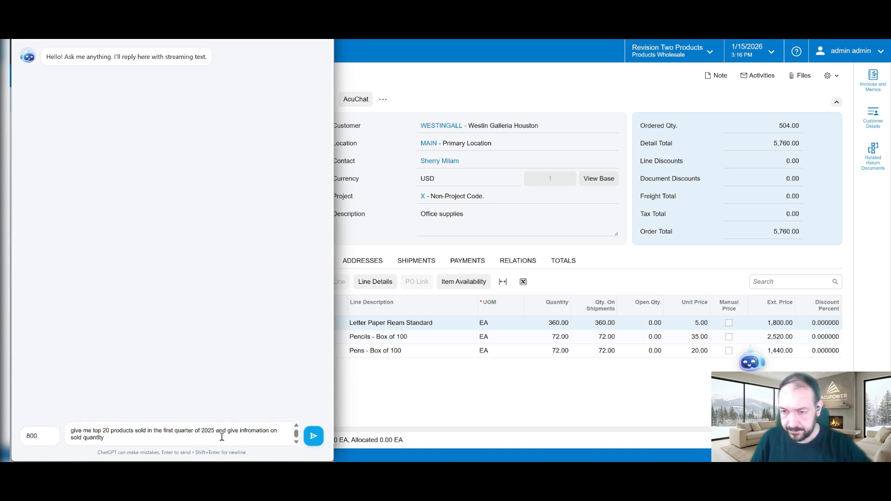
type(", profit margin and")
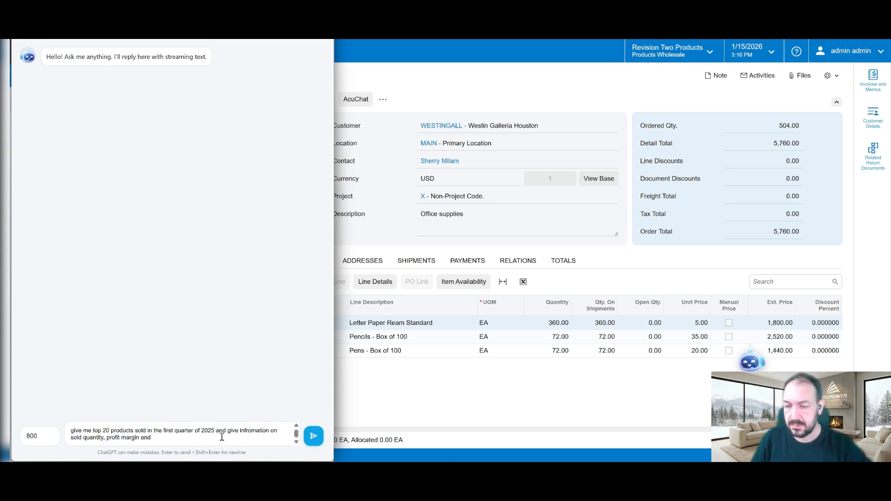
type("turnover")
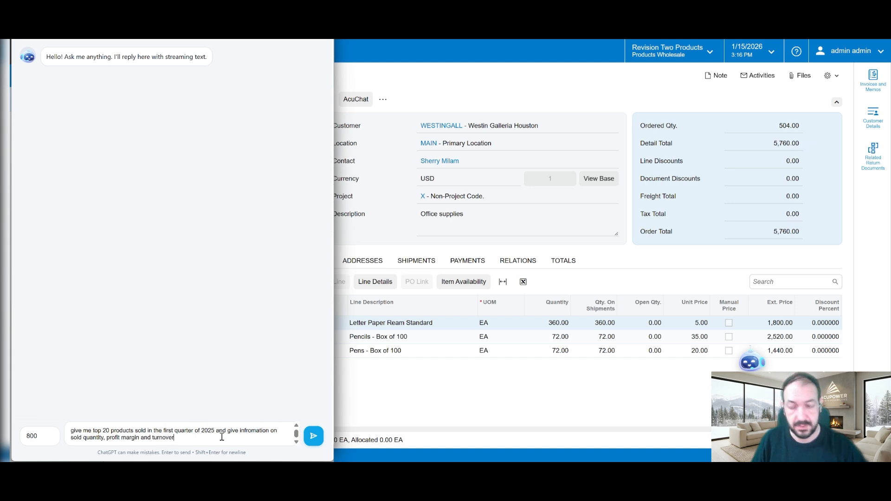
key("Return")
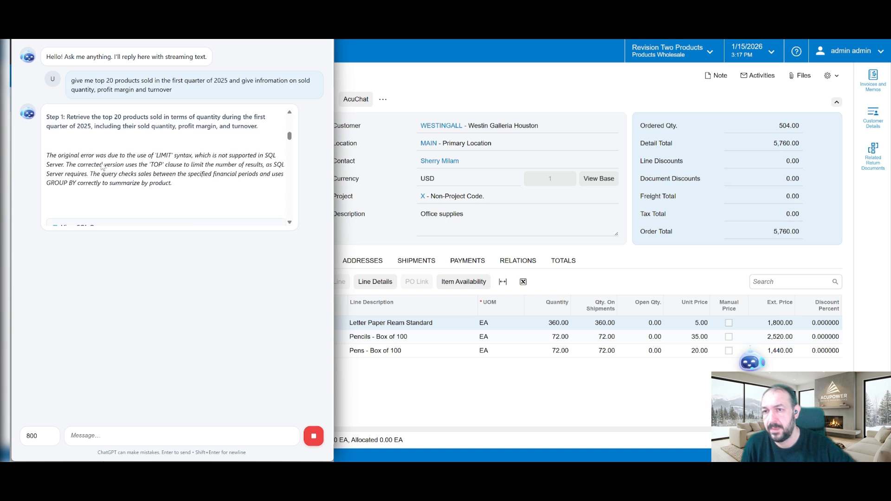
Step: Follow the assistant's answer as it streams, reading the analysis approach, SQL queries and Step 1 product results
left_click_drag(153, 139, 183, 140)
left_click(176, 145)
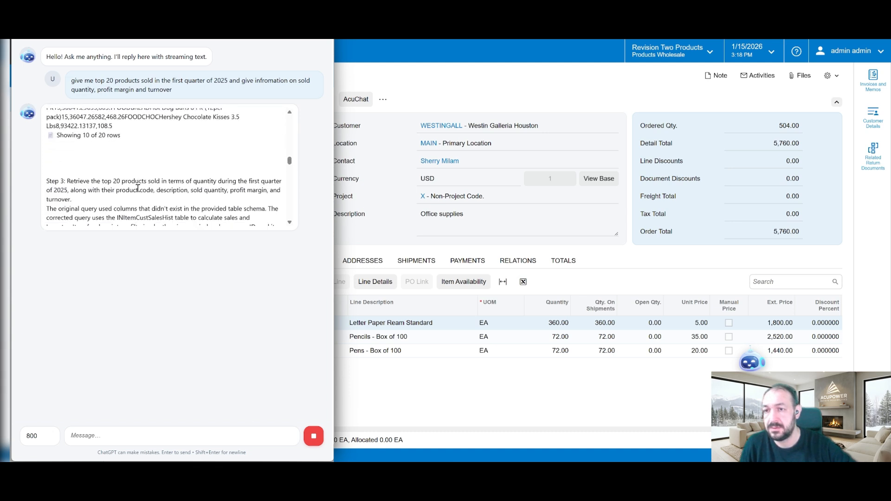
scroll(92, 162, "down", 2)
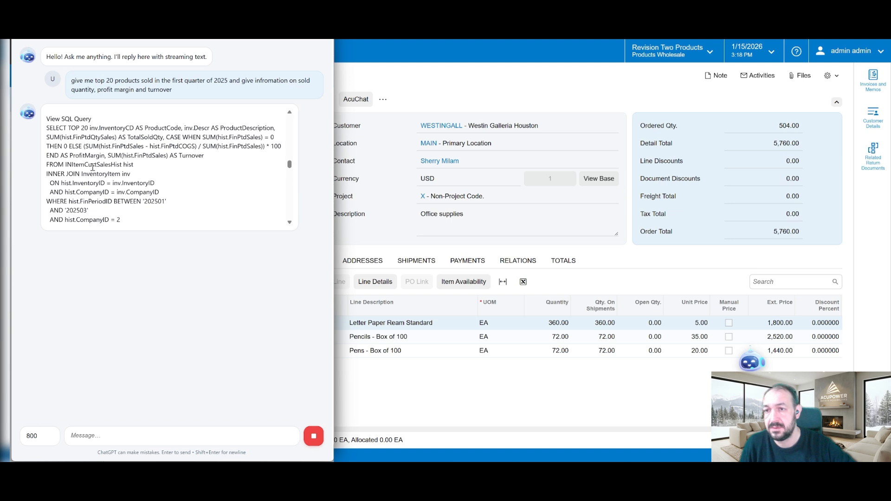
scroll(92, 168, "down", 10)
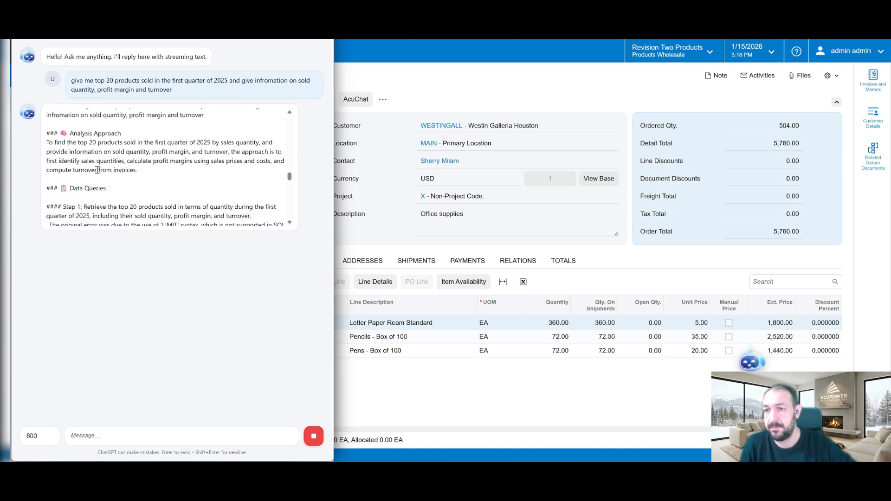
scroll(107, 171, "down", 2)
scroll(94, 187, "down", 4)
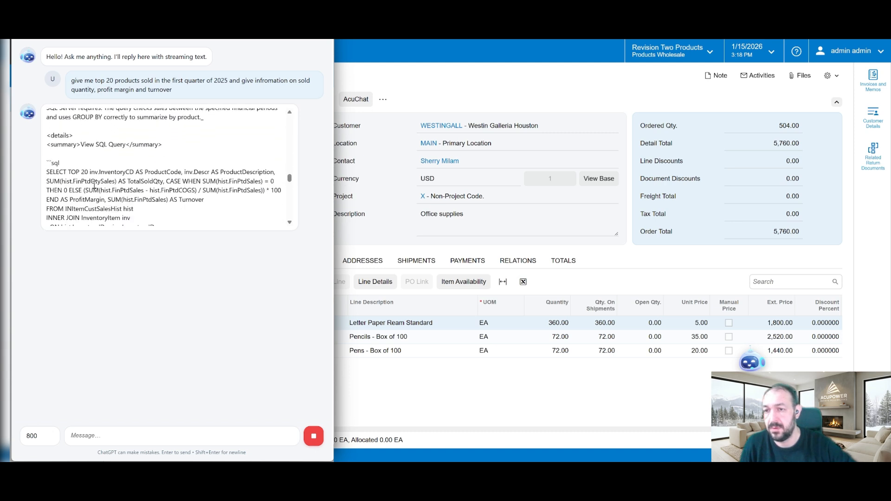
scroll(94, 185, "down", 3)
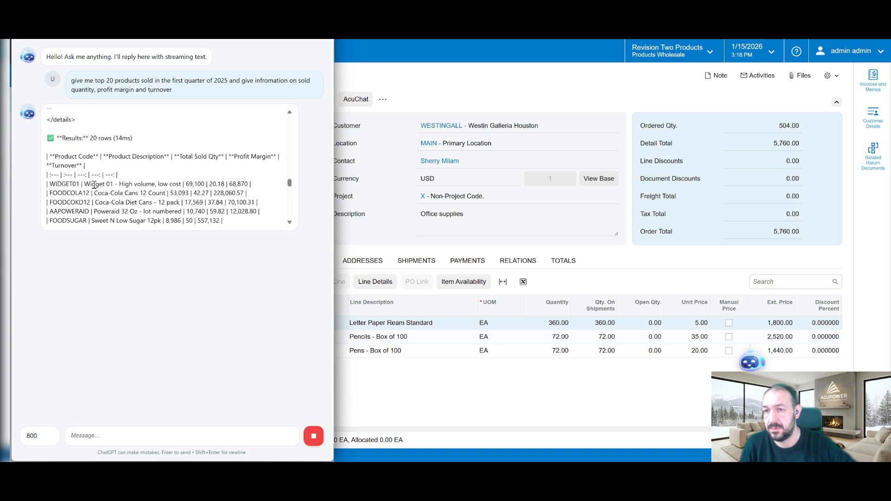
scroll(93, 186, "down", 1)
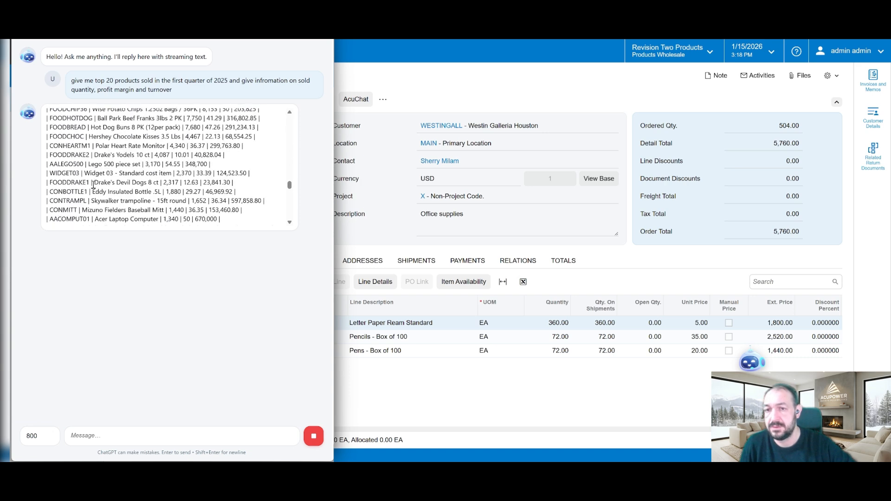
scroll(88, 180, "down", 5)
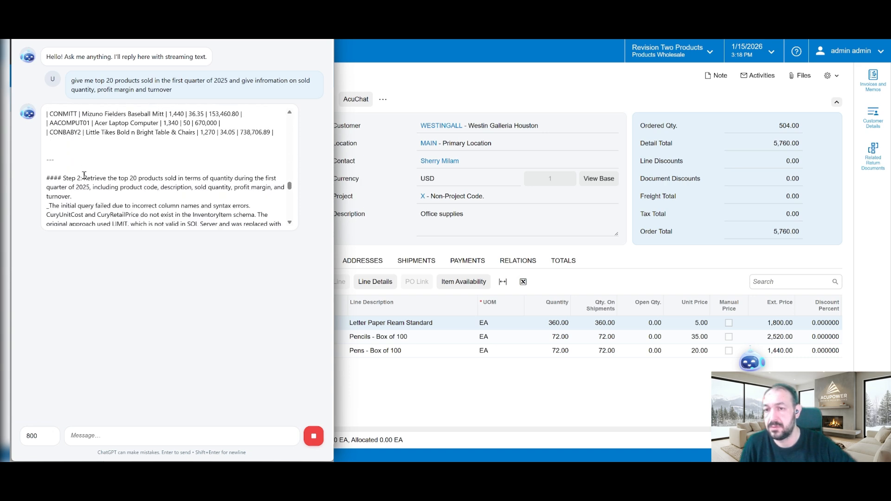
Step: Recheck the Step 1 product rows in the streaming answer and read on into the Step 2 explanation and SQL query
scroll(85, 179, "up", 2)
scroll(85, 179, "up", 3)
scroll(84, 176, "up", 2)
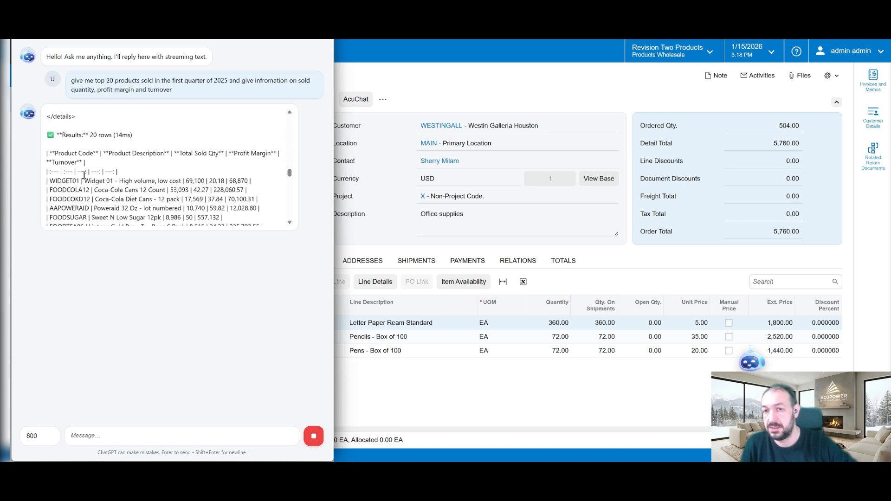
scroll(84, 175, "down", 2)
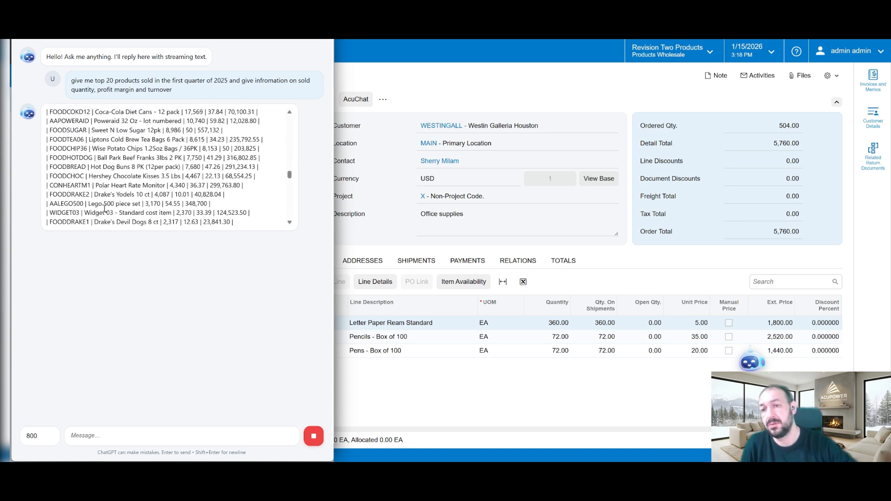
scroll(118, 198, "down", 4)
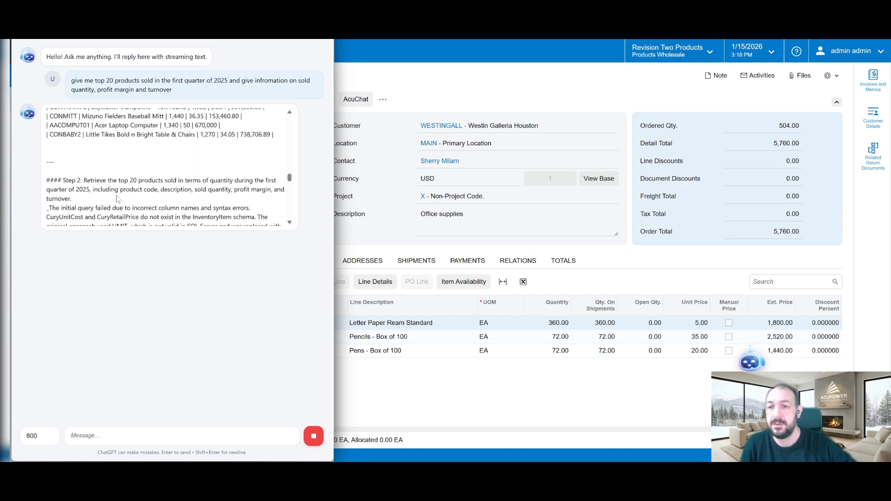
scroll(118, 199, "down", 1)
scroll(115, 197, "down", 2)
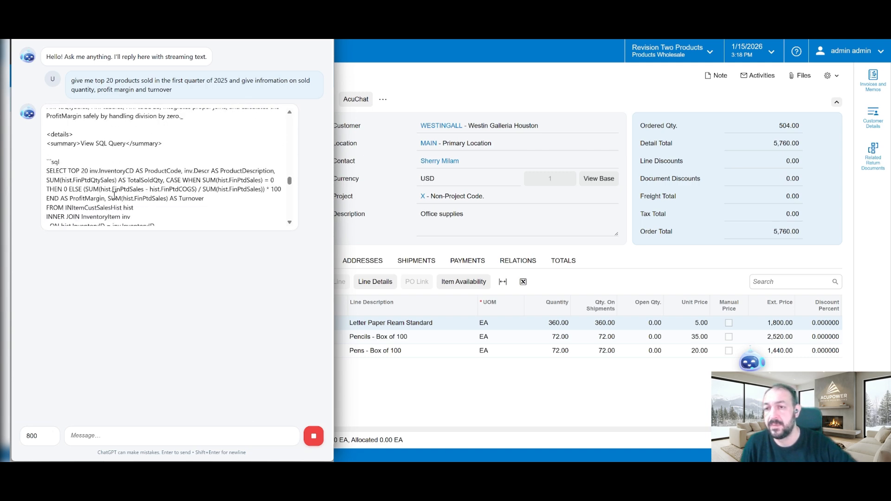
scroll(114, 196, "down", 2)
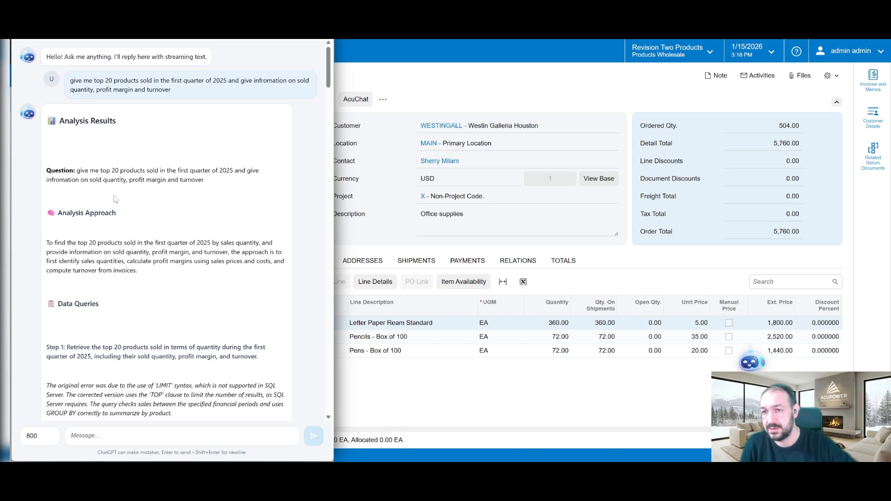
Step: Examine the formatted Step 1 results table, comparing the products' total sold quantity, profit margin and turnover
scroll(115, 199, "down", 6)
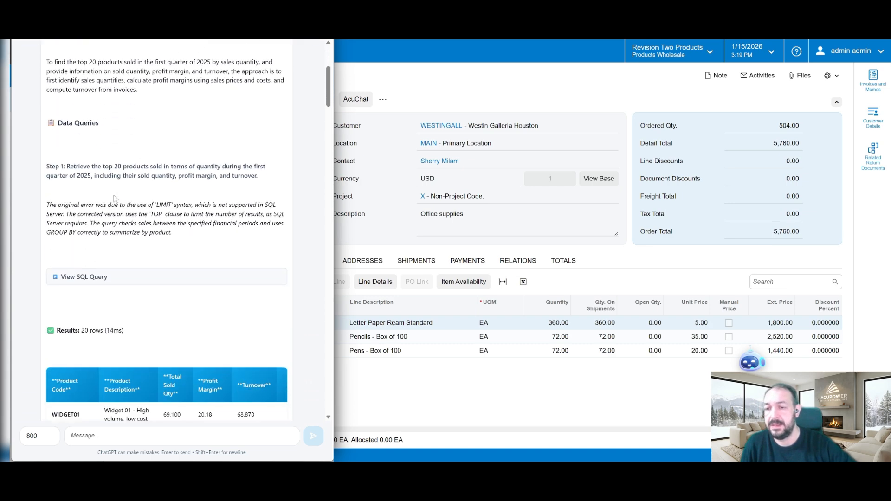
scroll(115, 198, "down", 2)
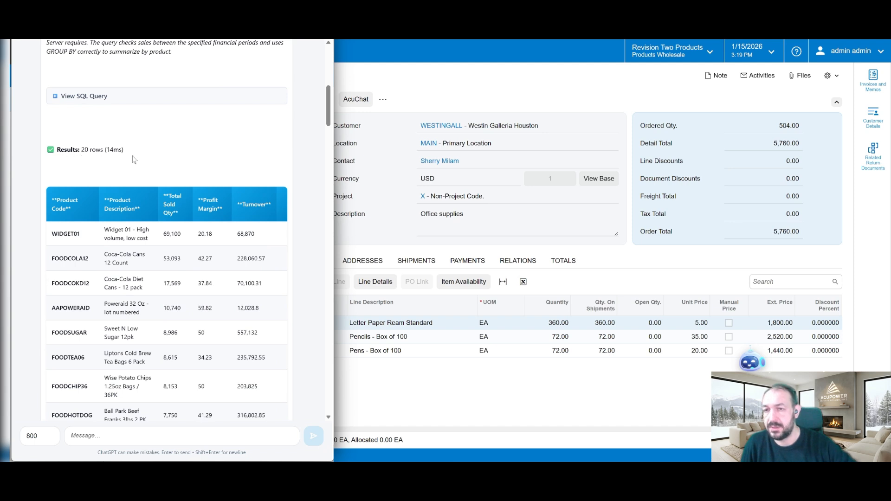
scroll(113, 154, "down", 3)
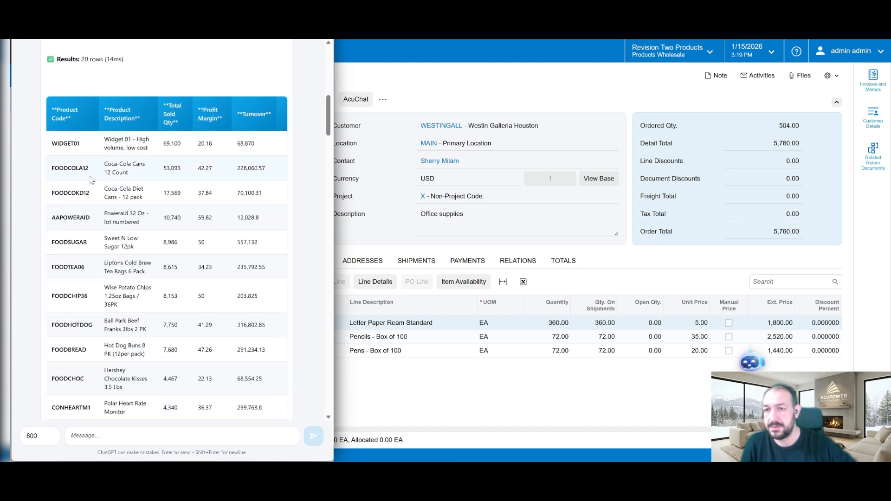
scroll(96, 351, "down", 6)
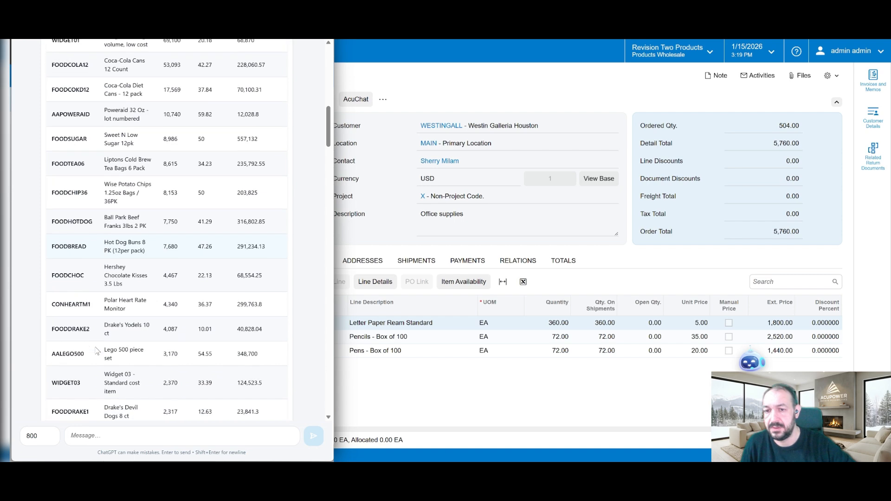
scroll(181, 325, "up", 6)
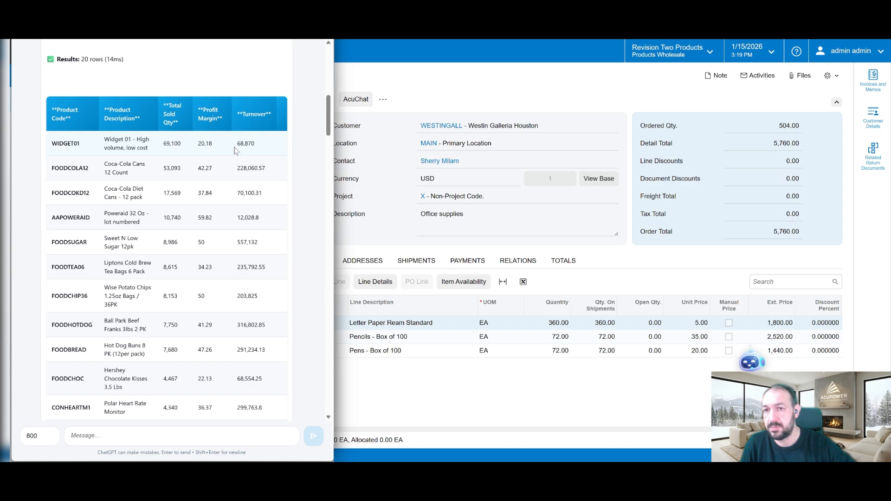
scroll(255, 152, "down", 10)
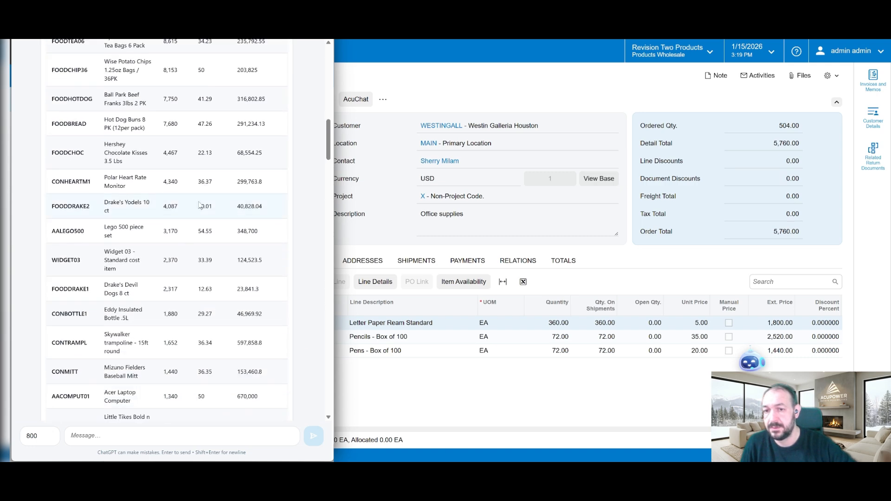
scroll(199, 202, "down", 2)
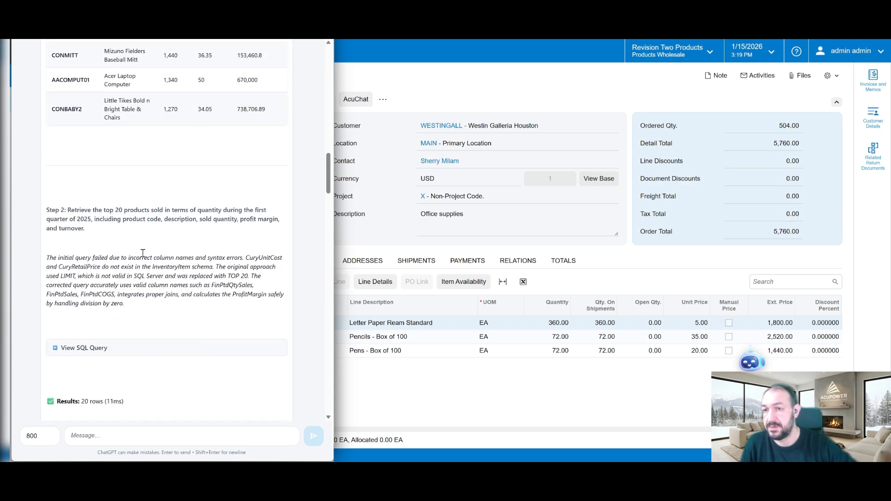
Step: Expand the SQL query of Step 2 and examine its product results, continuing to the Step 3 results table
scroll(100, 228, "down", 3)
left_click(81, 212)
scroll(137, 252, "down", 3)
scroll(114, 181, "down", 7)
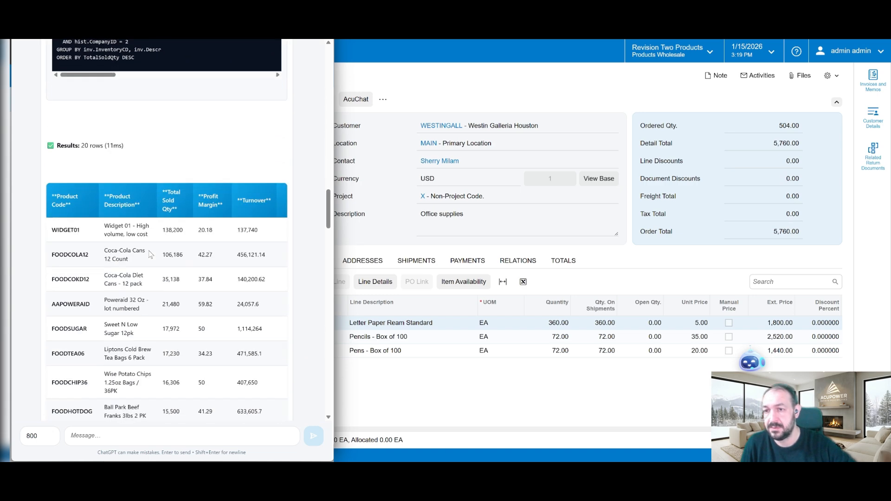
scroll(81, 212, "down", 11)
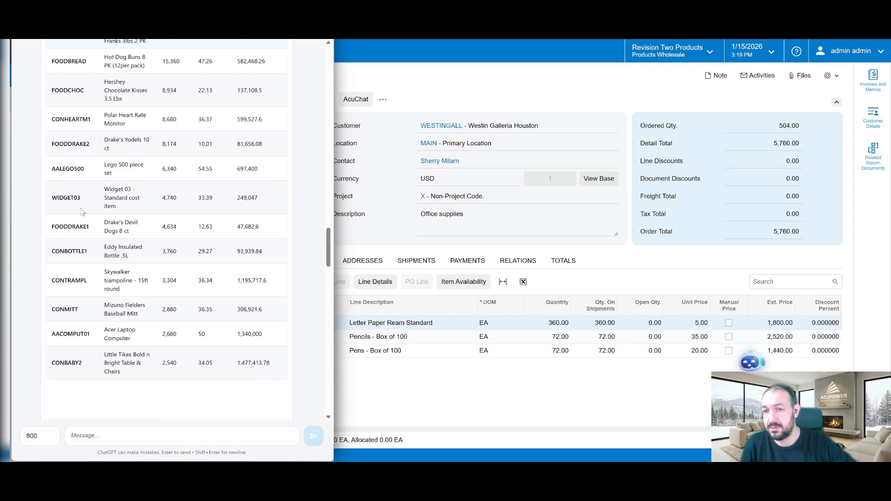
scroll(136, 246, "down", 13)
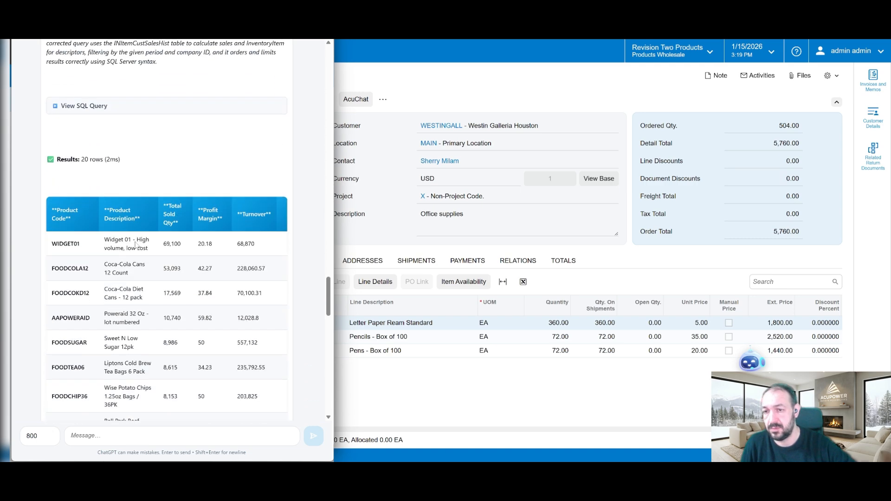
Step: Export the assistant's complete product answer to Excel and save it as AI_Analysis_2026-01-15 (3).xlsx
scroll(136, 246, "down", 5)
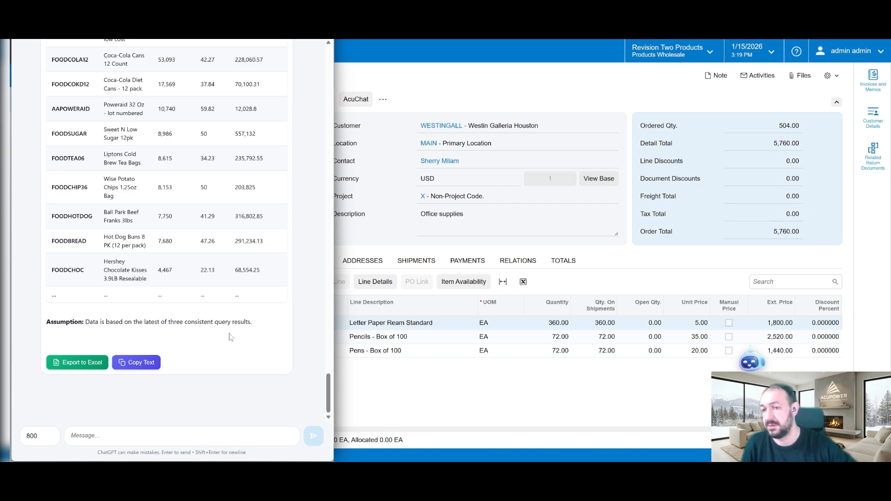
scroll(219, 342, "up", 3)
scroll(202, 240, "down", 2)
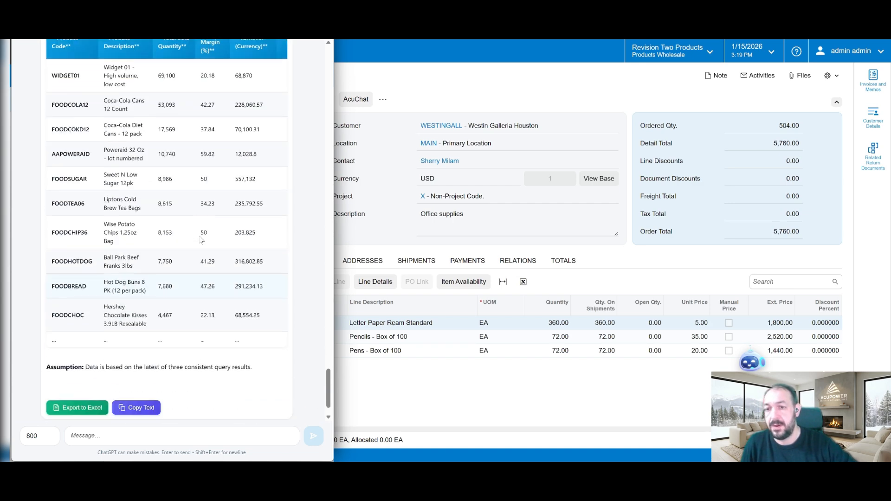
scroll(202, 240, "down", 2)
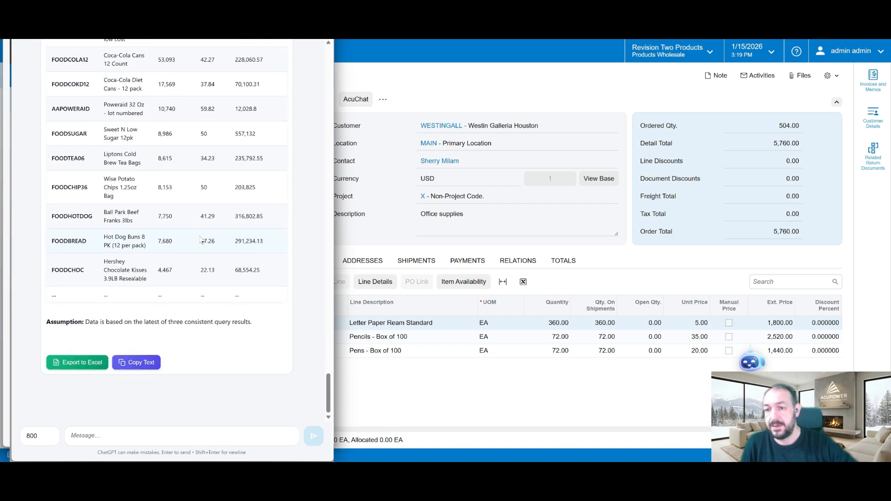
left_click(76, 362)
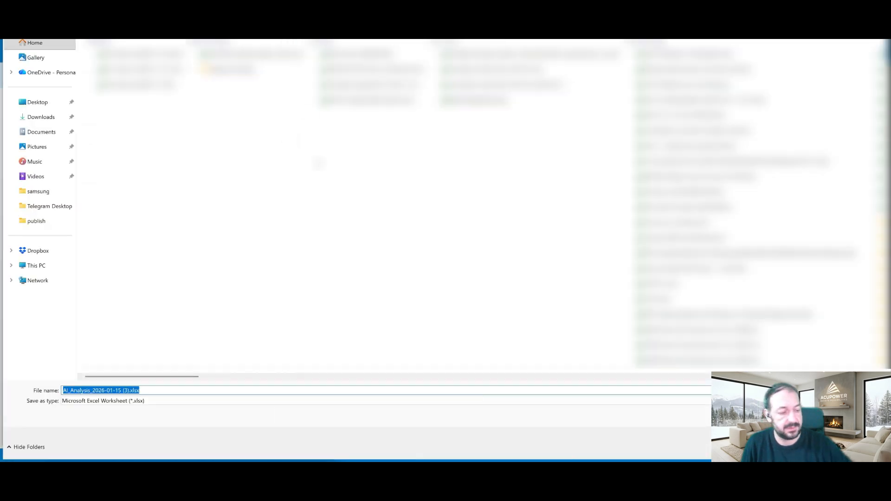
key("Return")
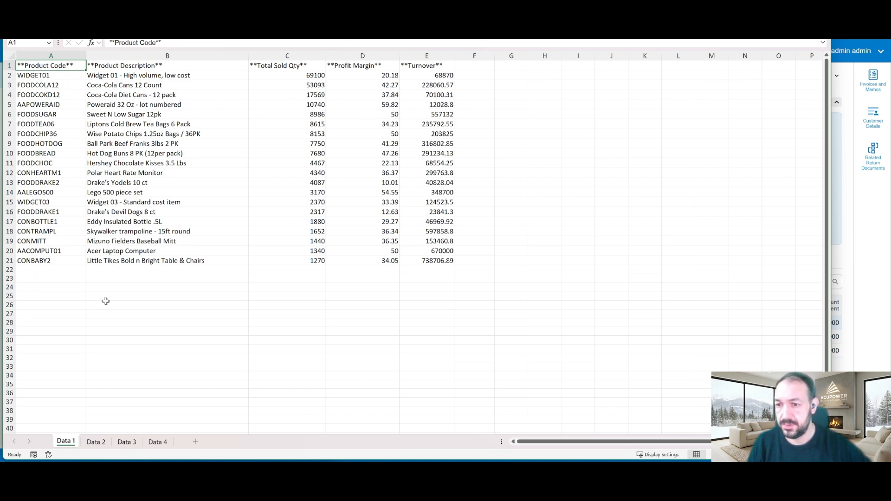
Step: Look through the product tables on the Data 1 to Data 4 sheets of the exported Excel workbook
left_click(99, 442)
left_click(120, 443)
left_click(147, 445)
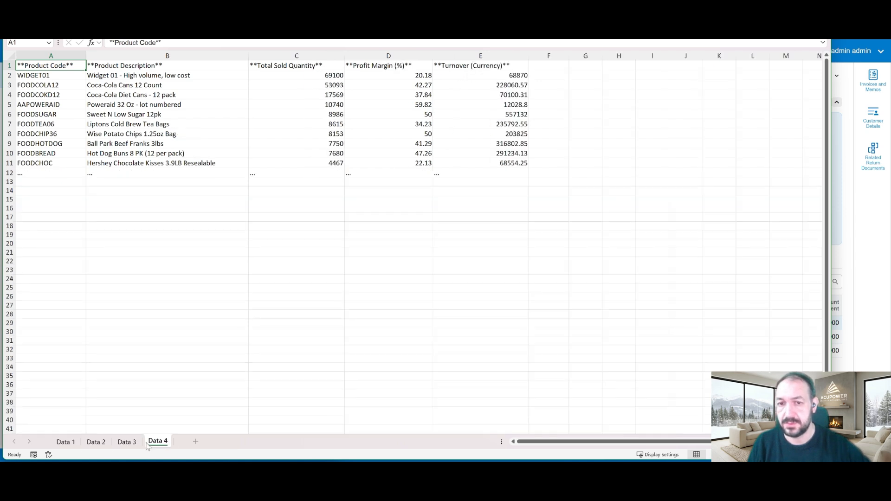
left_click(69, 442)
left_click(96, 443)
left_click(126, 443)
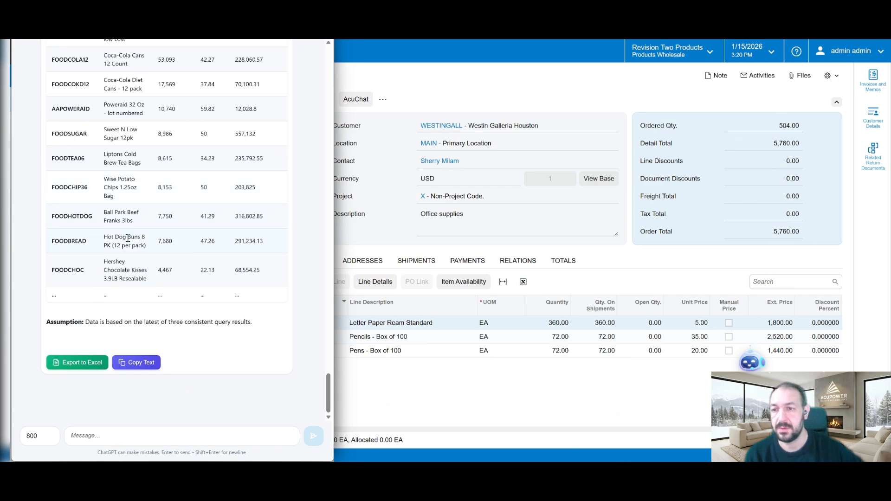
Step: Compare the final query's product results with the Top 20 Products Sold in Q1 2025 summary in the chat answer
scroll(142, 264, "up", 4)
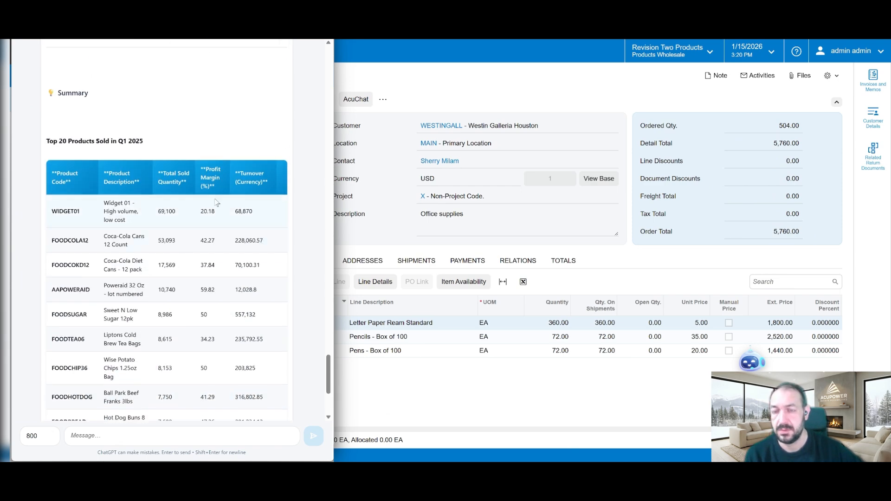
scroll(216, 209, "up", 5)
scroll(216, 206, "down", 4)
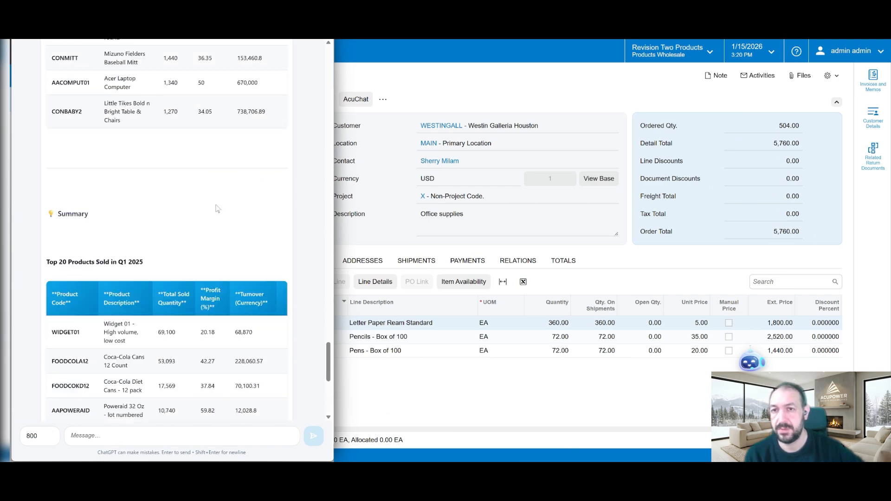
scroll(217, 209, "up", 6)
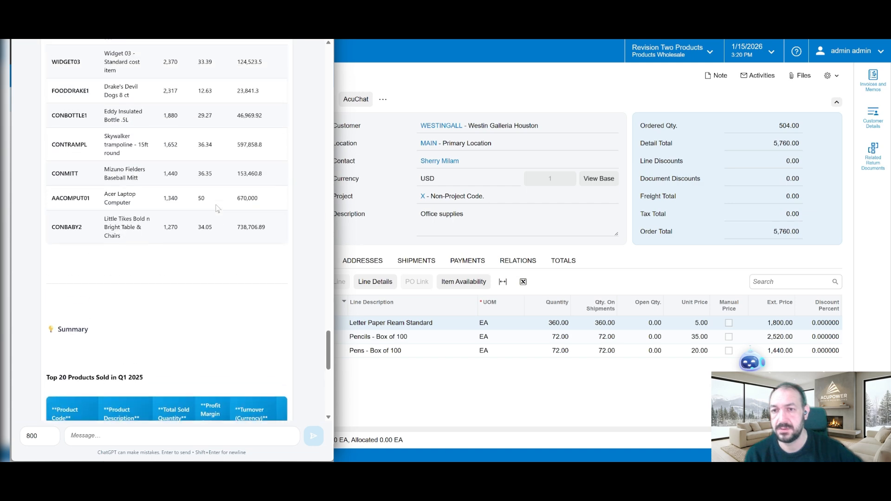
scroll(217, 209, "up", 3)
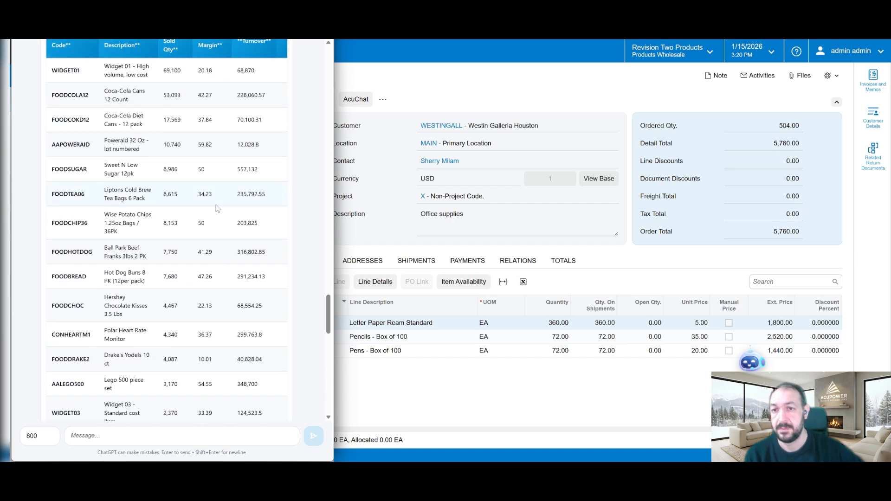
scroll(217, 209, "down", 12)
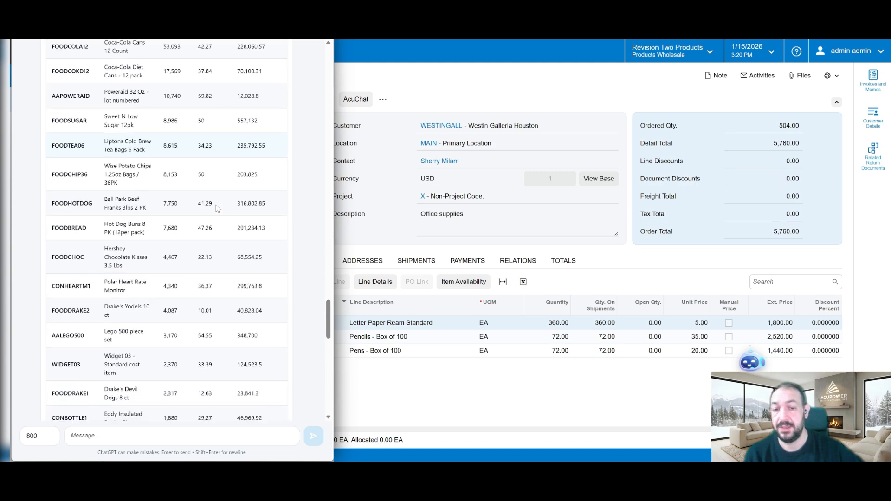
scroll(216, 208, "down", 4)
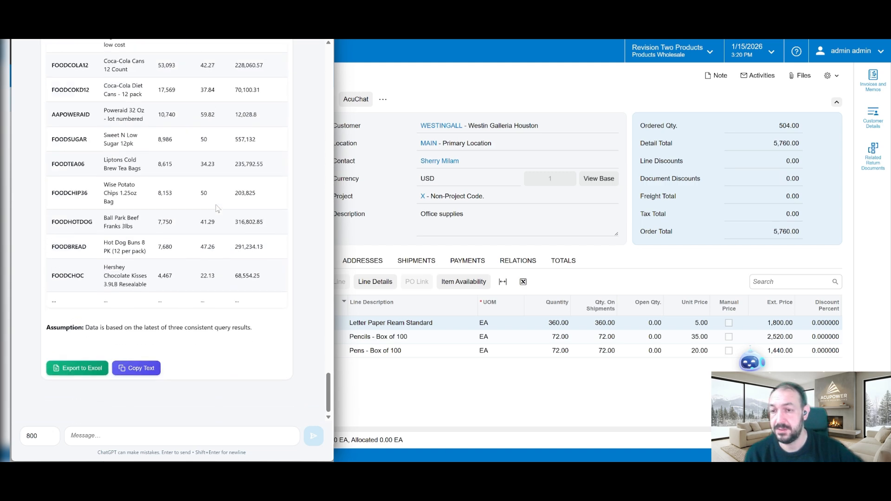